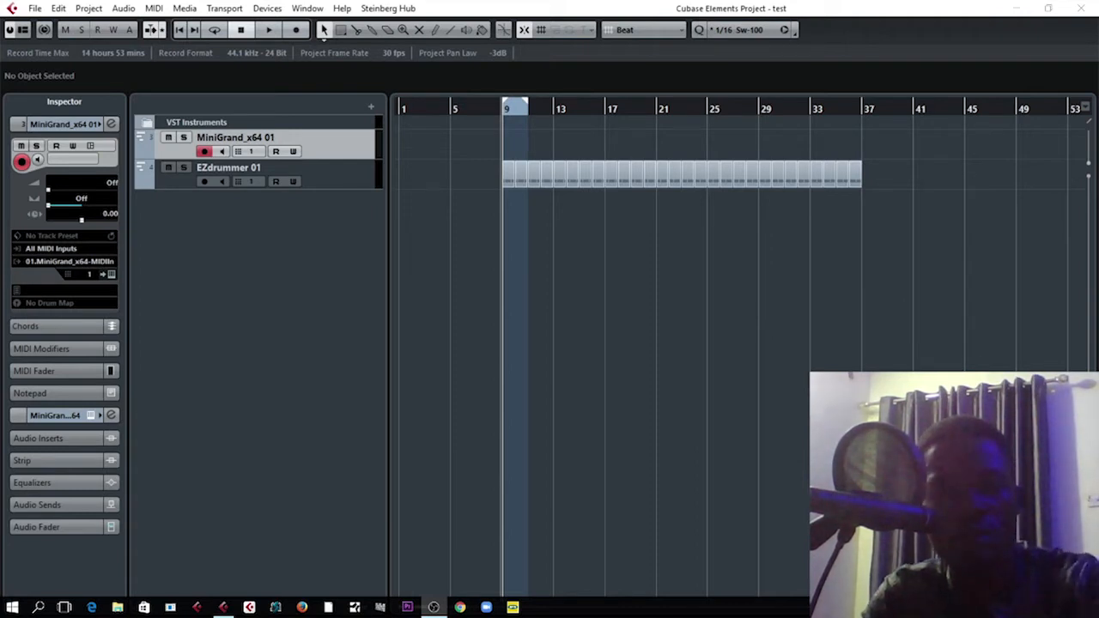
Show the Transport panel and briefly play the EZdrummer part from bar 9.
key(F2)
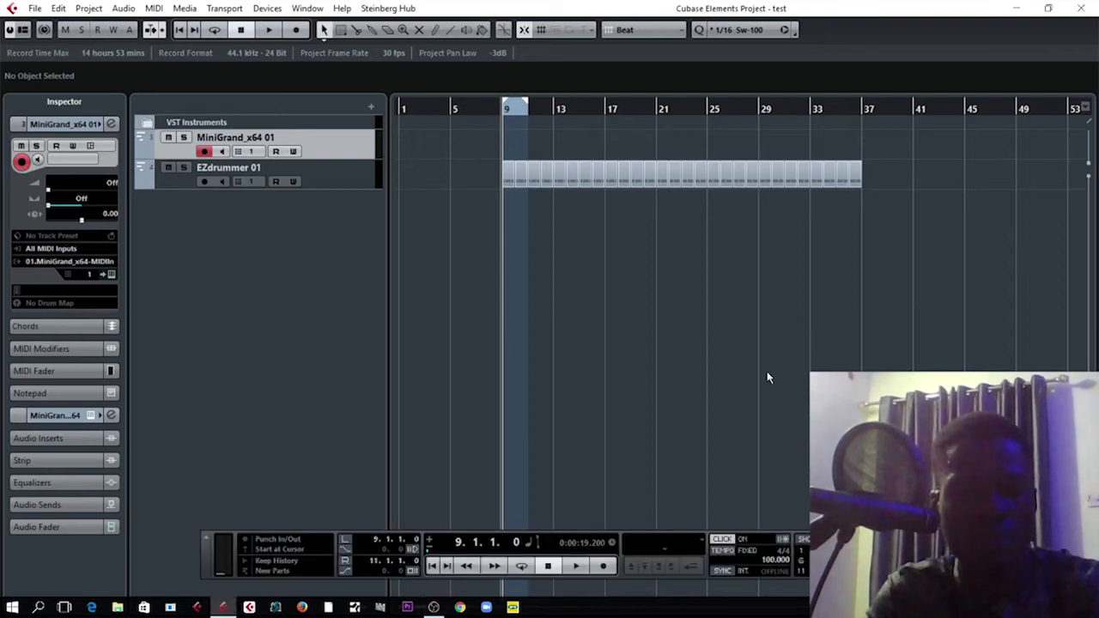
key(h)
key(h)
key(h)
key(h)
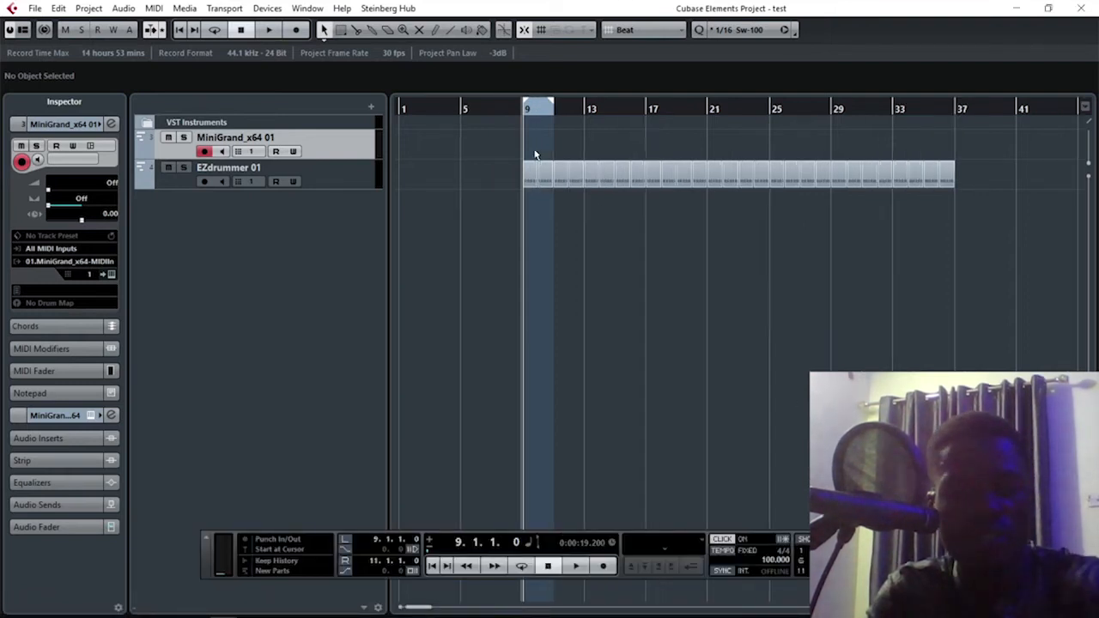
key(h)
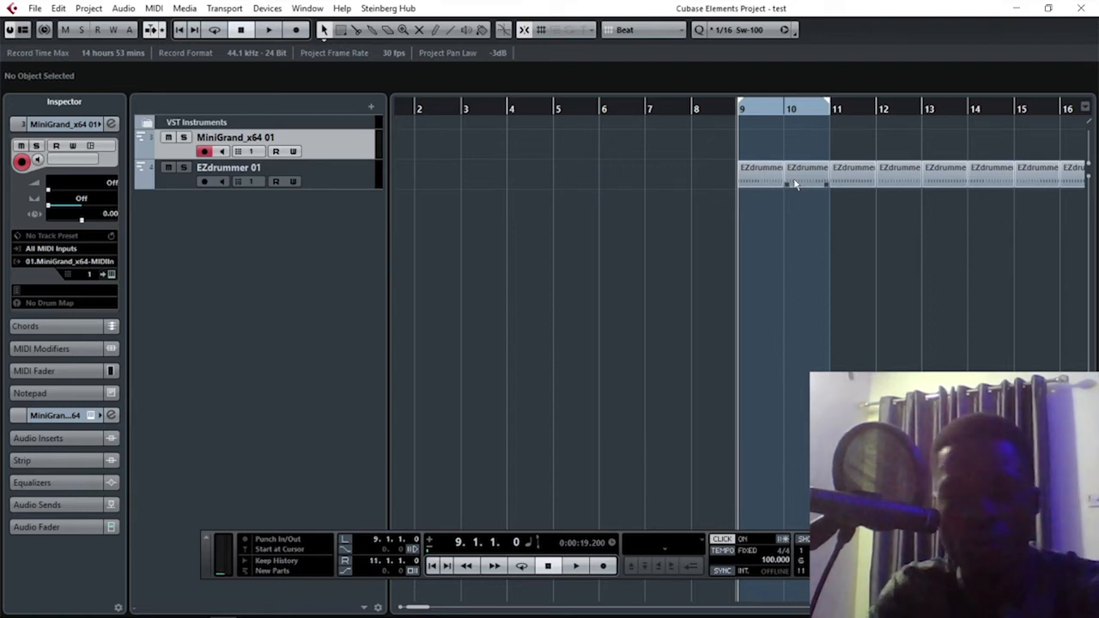
key(h)
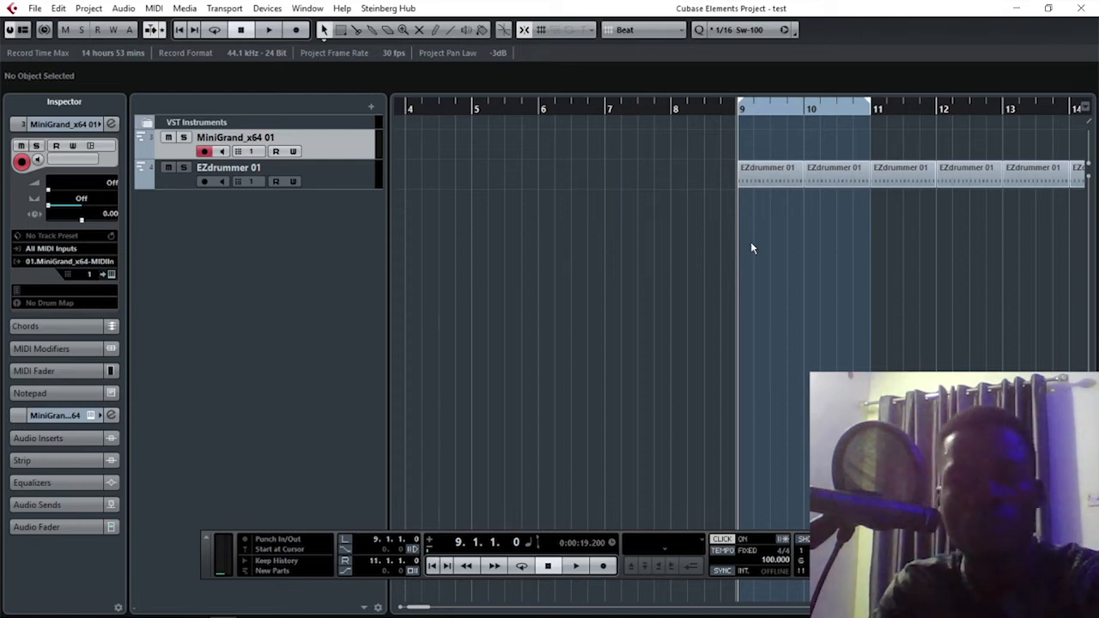
key(space)
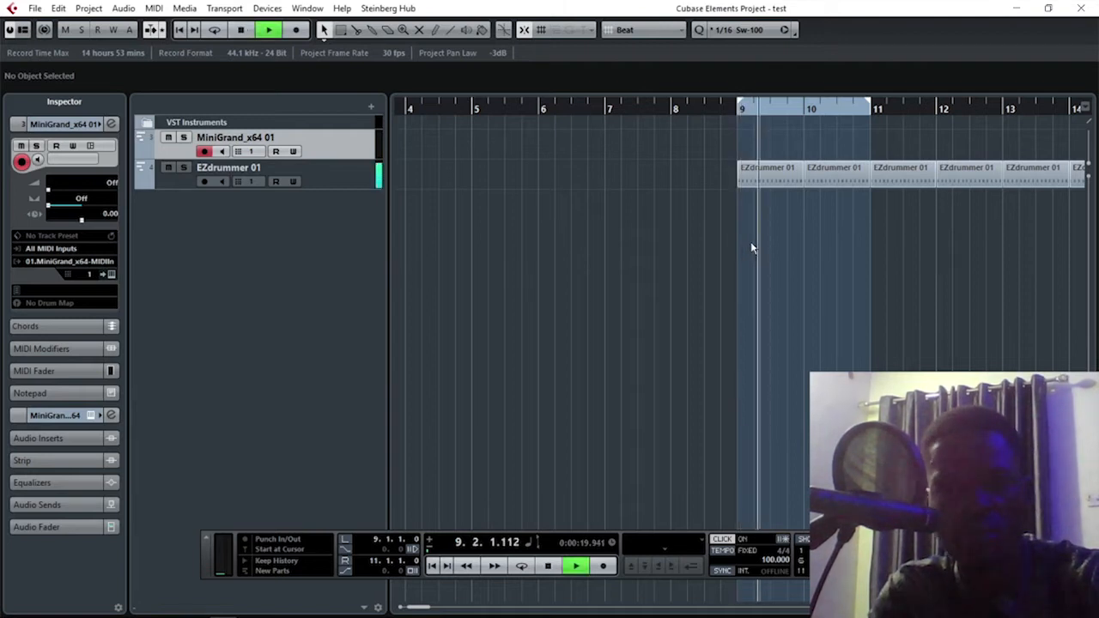
key(space)
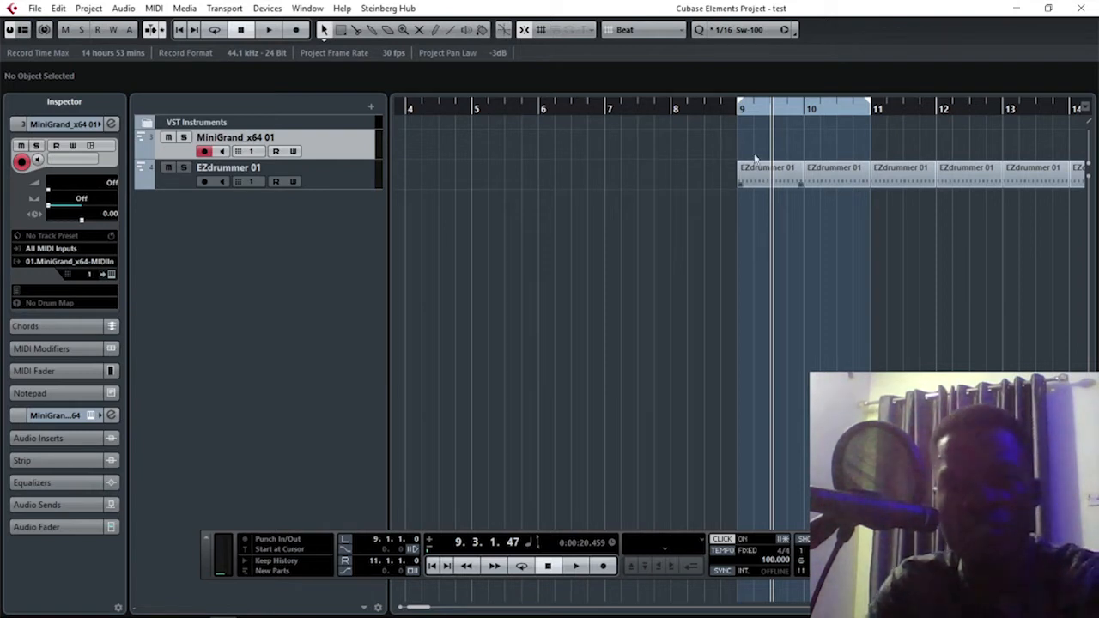
Return the project cursor to bar 9 and listen to the drum loop again into bar 10.
click(738, 116)
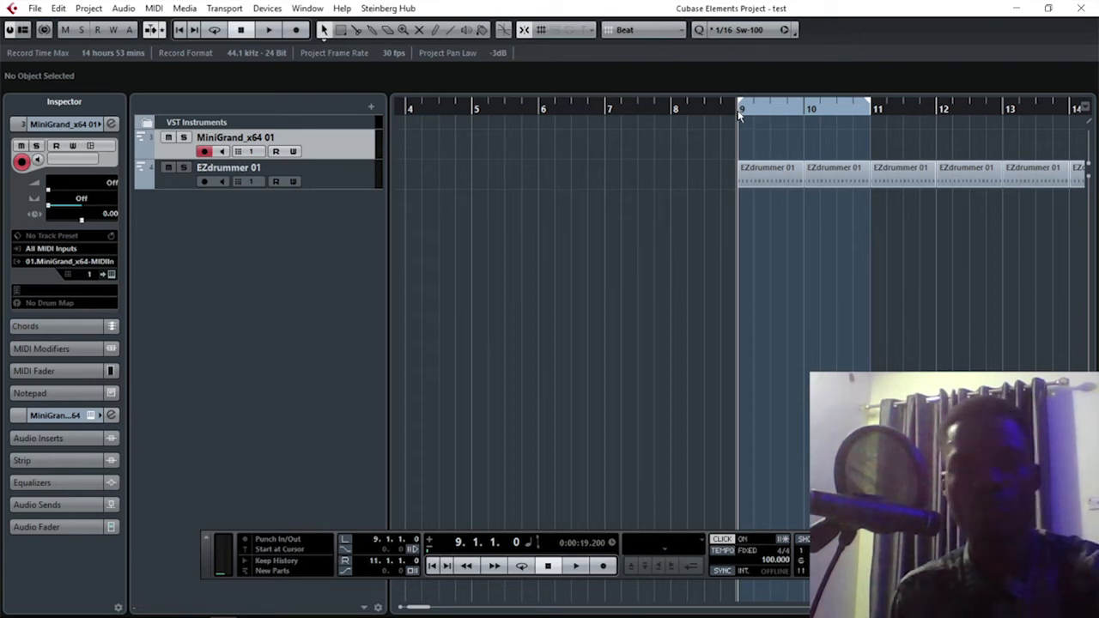
key(space)
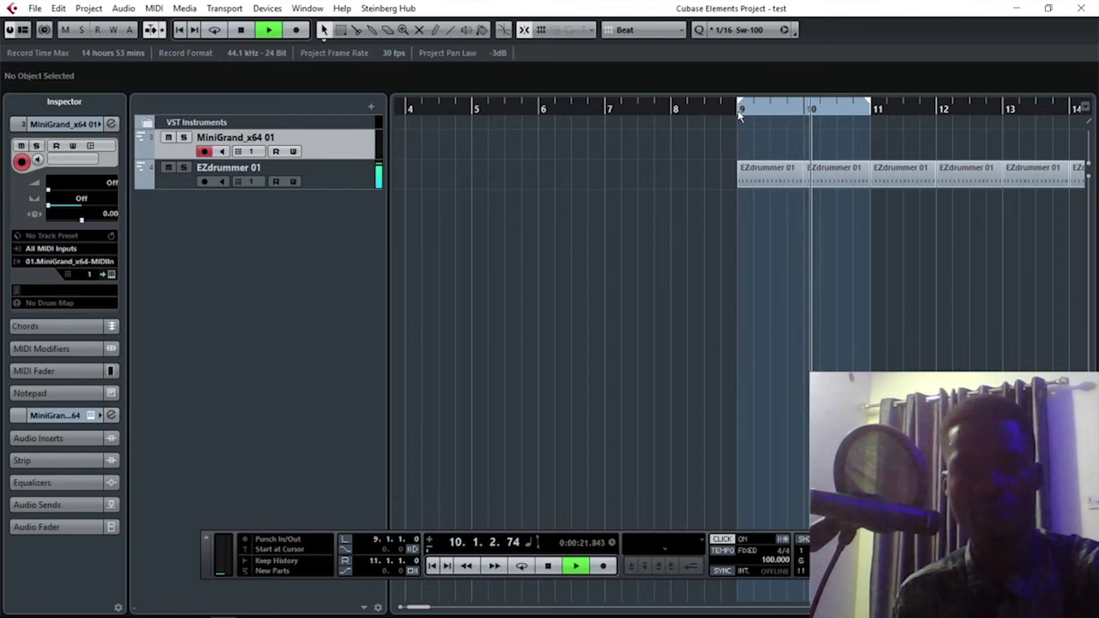
key(space)
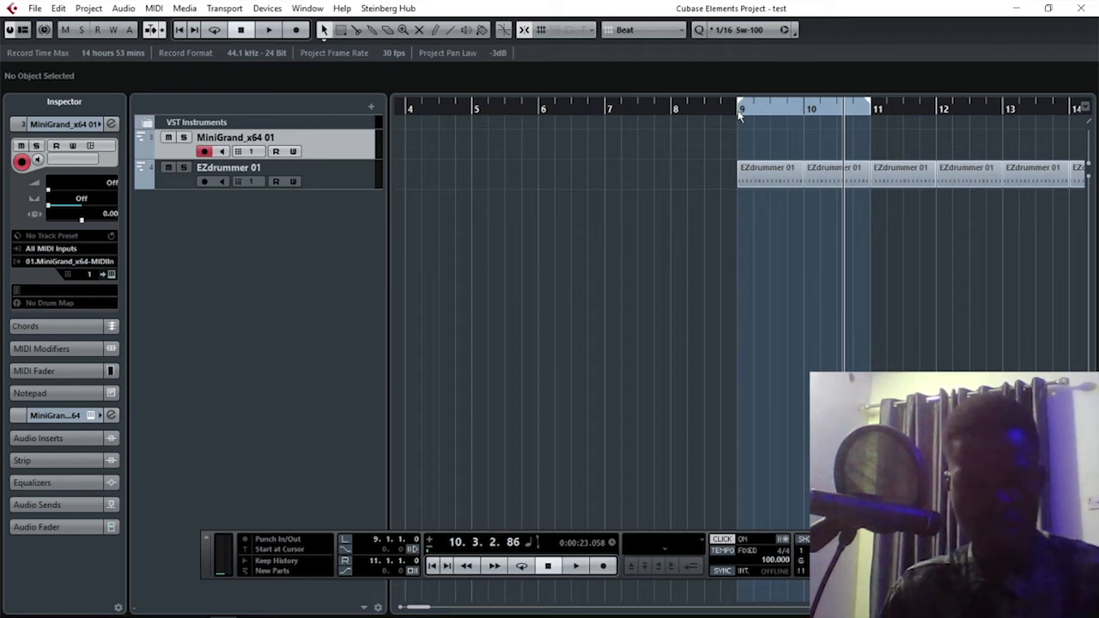
Record a piano take on the MiniGrand_x64 01 track from bar 9, switching the metronome click off before stopping the recording.
click(739, 115)
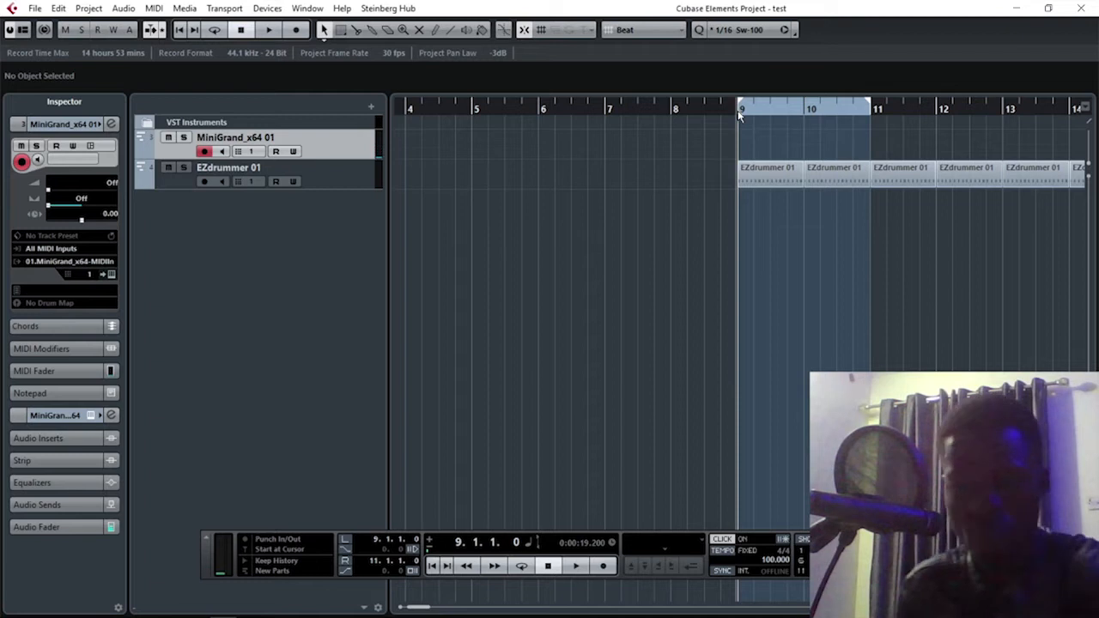
key(KP_Multiply)
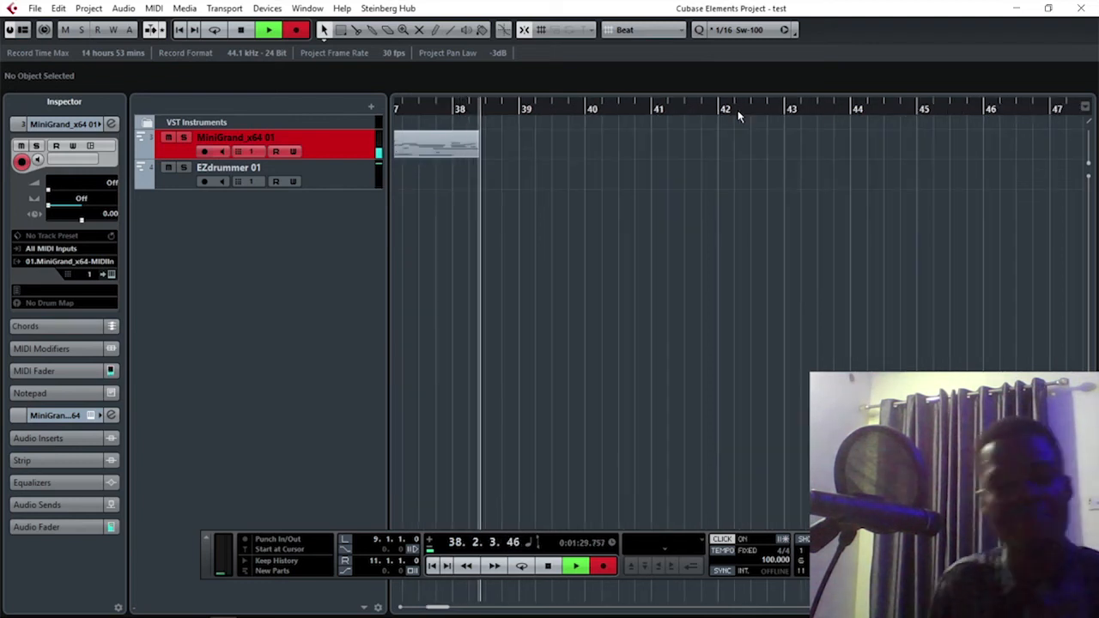
key(c)
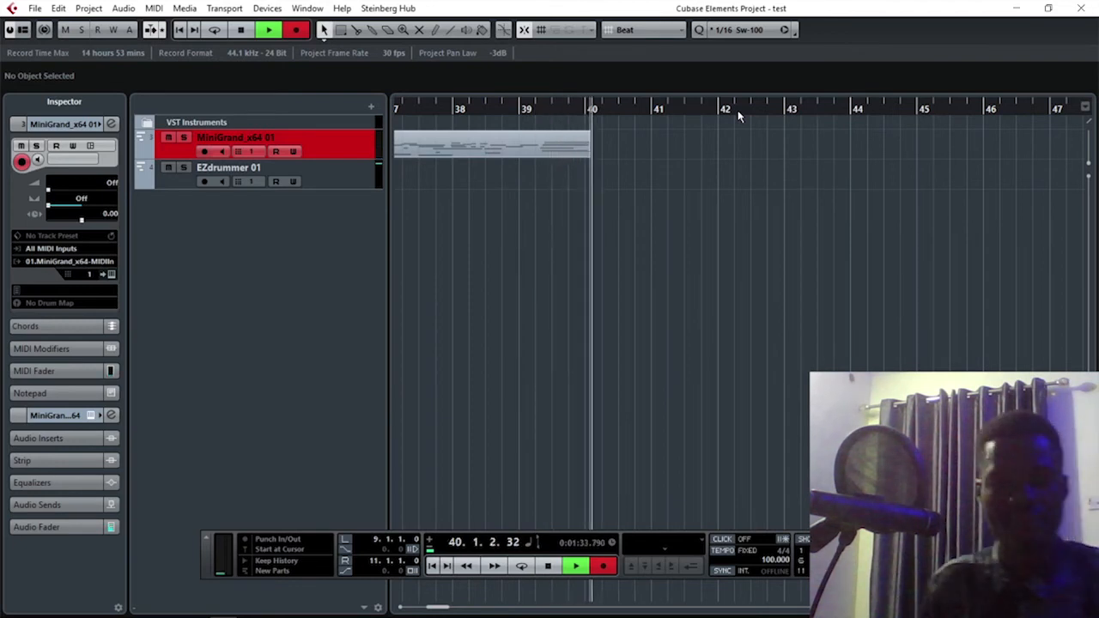
key(space)
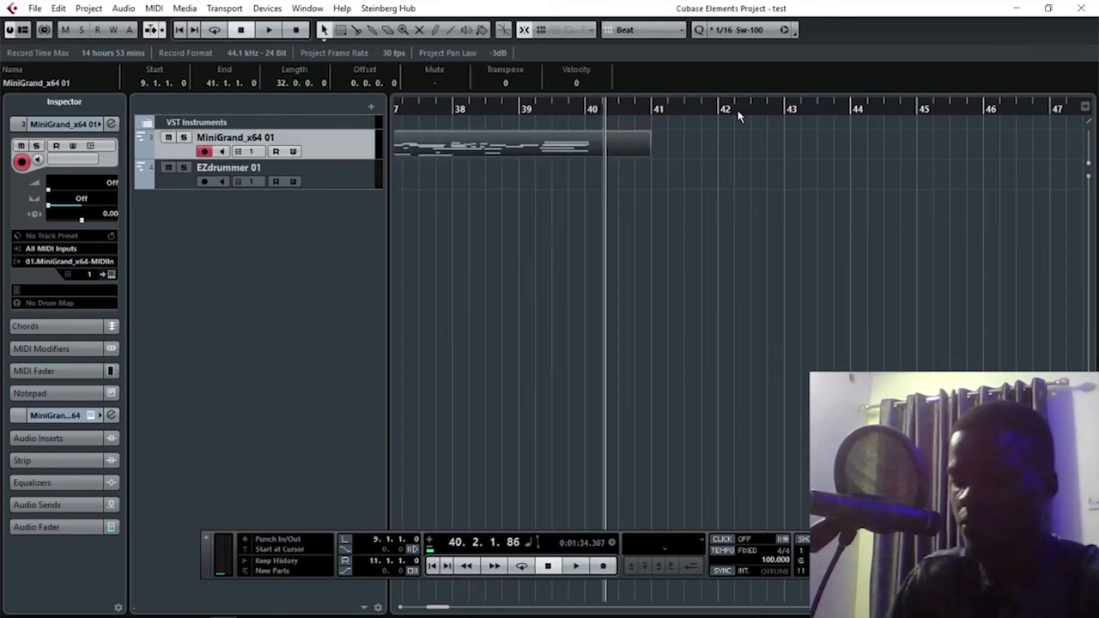
Place the project cursor at the start of bar 26 in the recorded piano part.
key(g)
key(g)
key(g)
key(g)
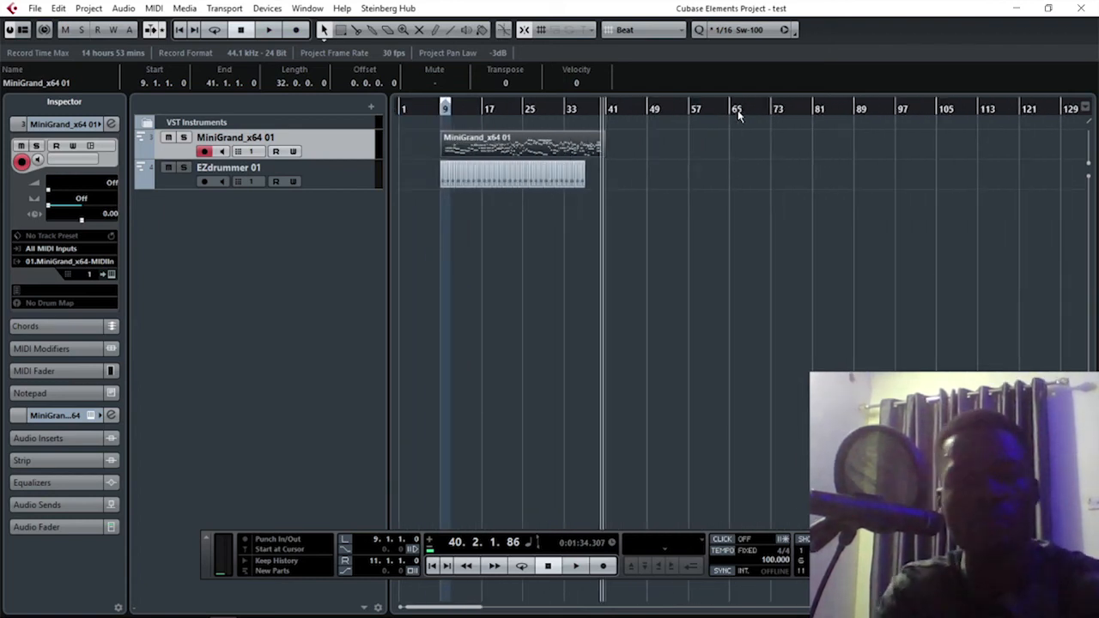
drag(445, 110, 443, 162)
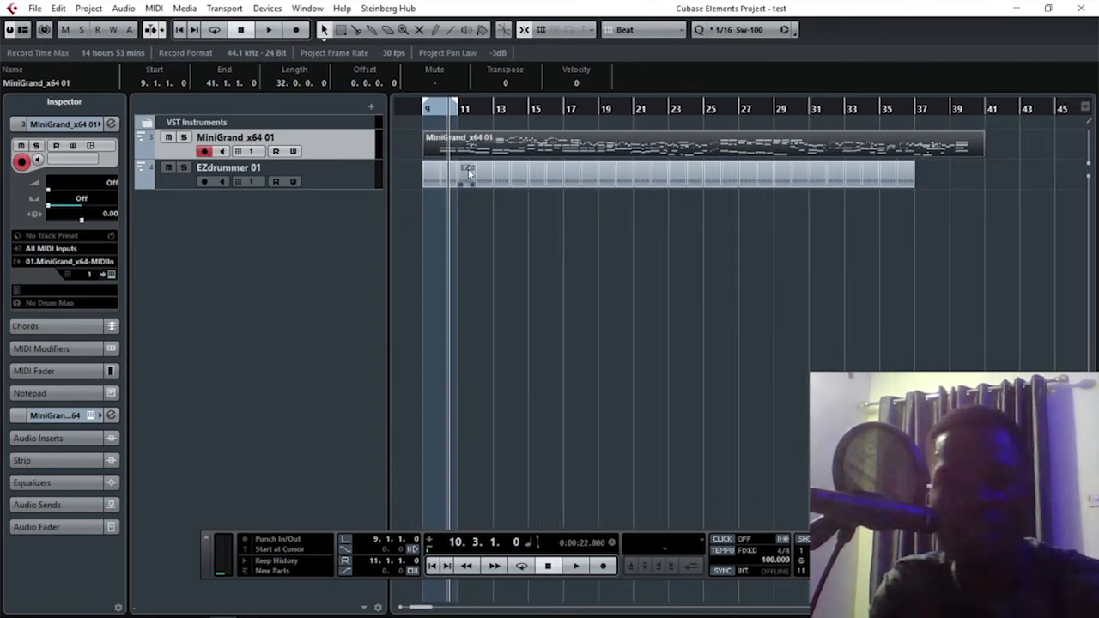
drag(723, 113, 728, 156)
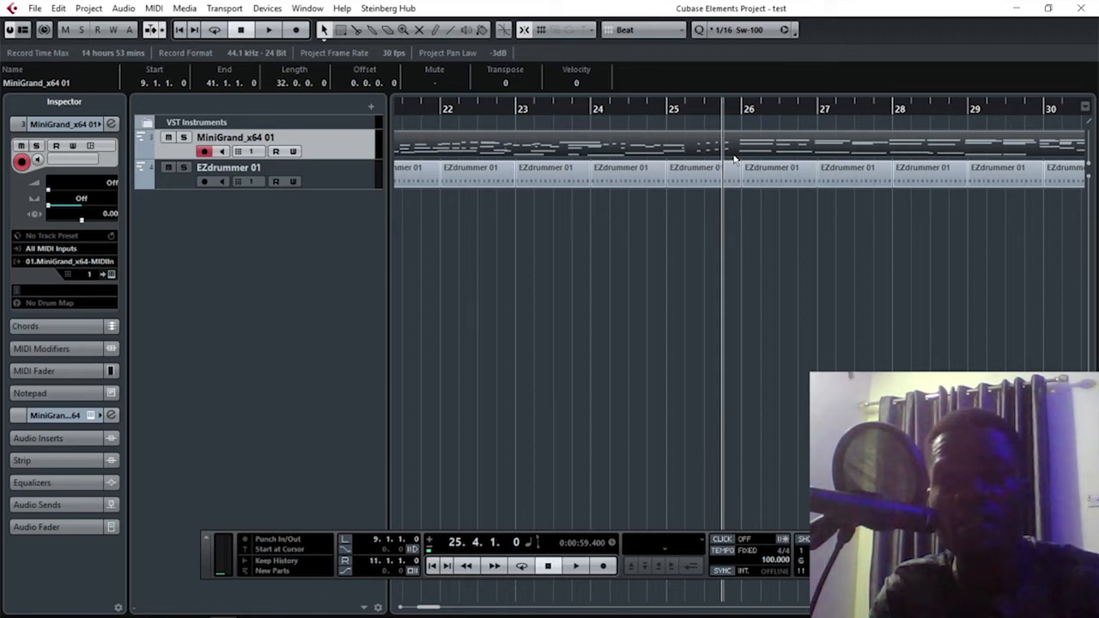
key(g)
key(g)
key(g)
key(g)
key(g)
key(g)
key(g)
key(g)
key(g)
key(g)
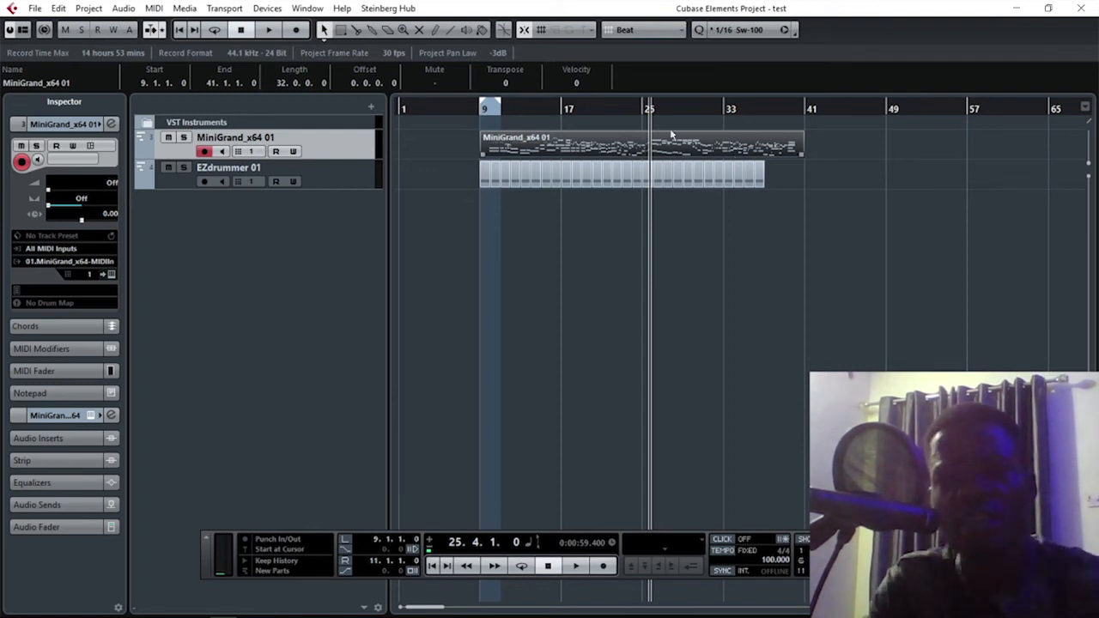
drag(650, 110, 655, 164)
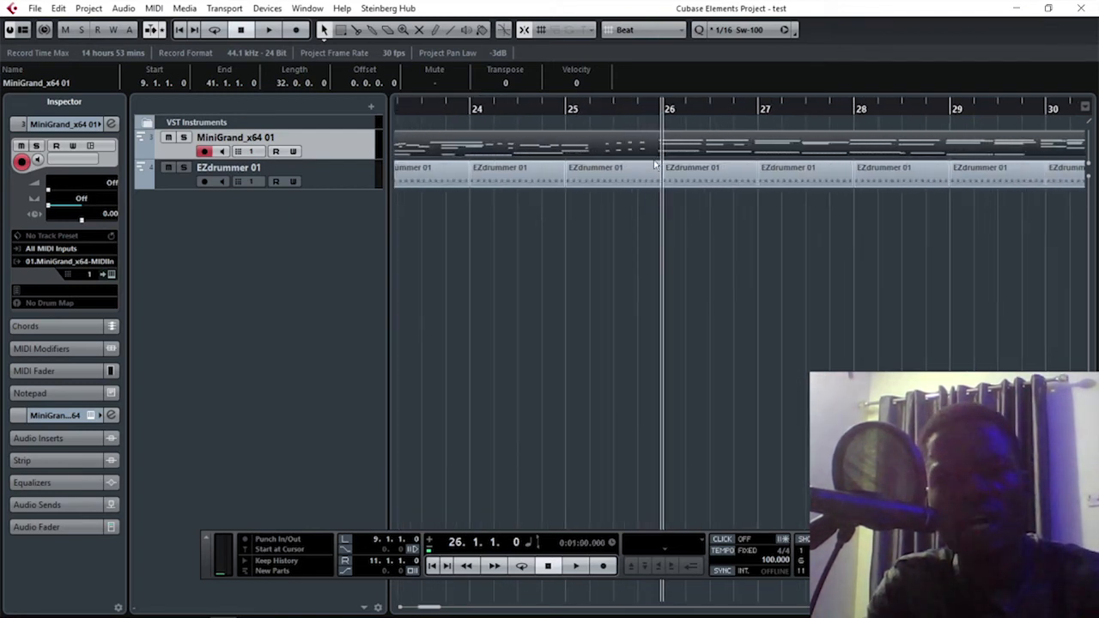
Add a marker track and place it above the MiniGrand_x64 01 track.
right_click(307, 215)
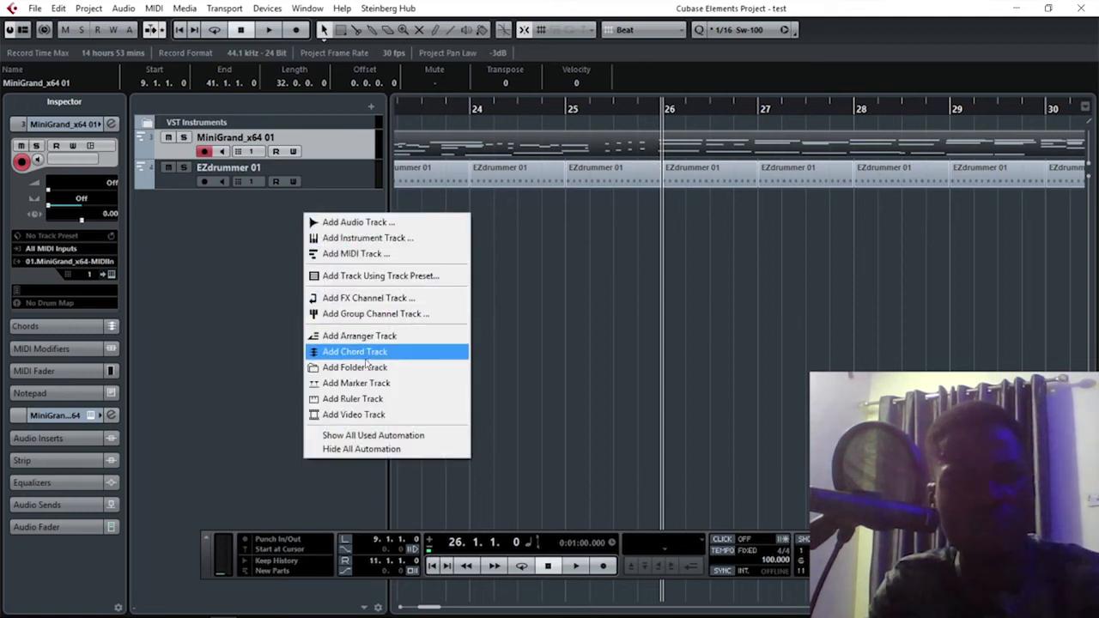
right_click(252, 238)
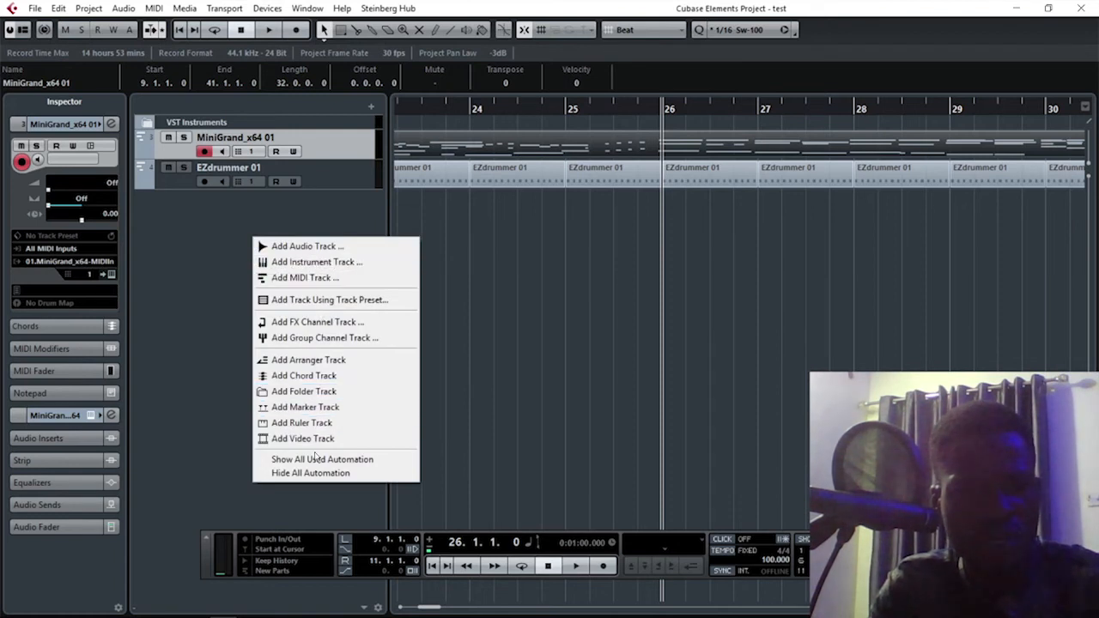
click(311, 408)
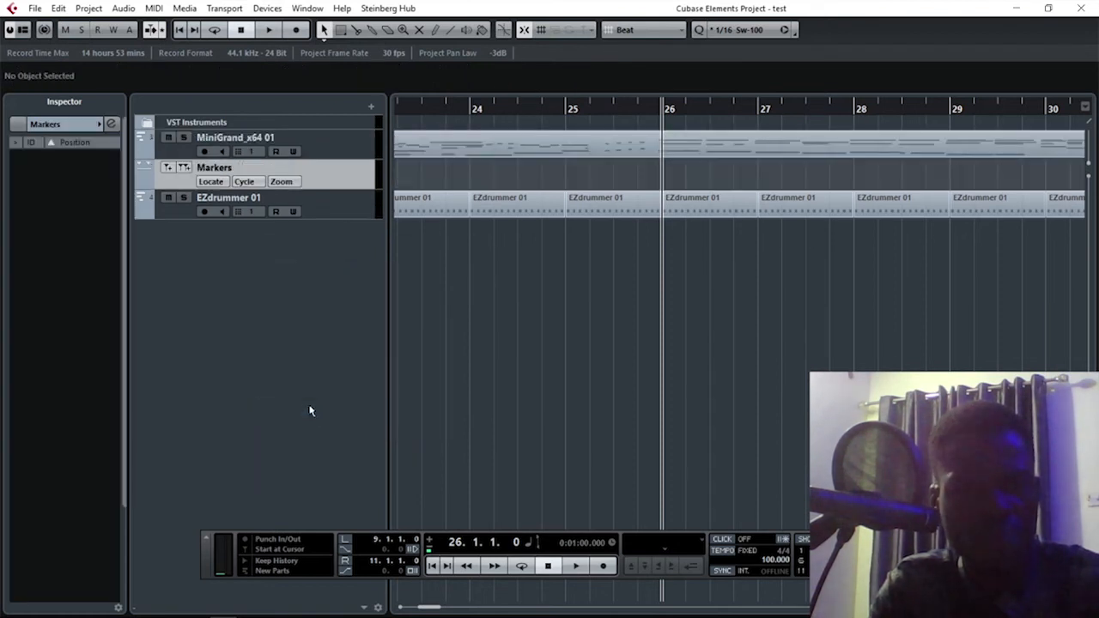
drag(355, 174, 357, 140)
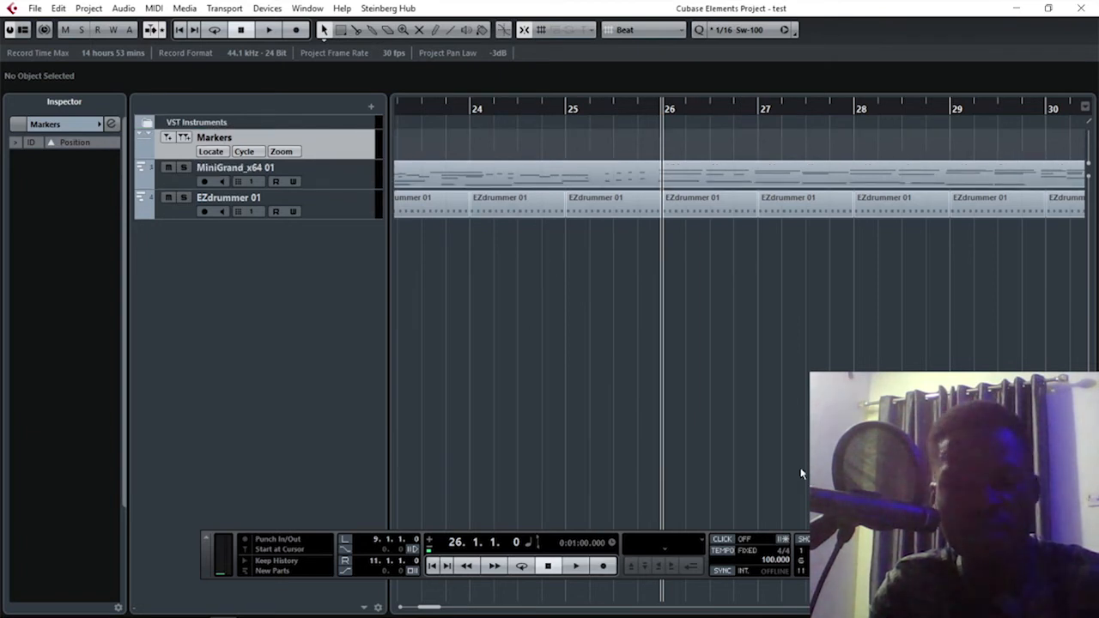
Move the Transport panel up to reach its marker section, open the Markers window and insert a position marker at bar 26.
drag(191, 538, 191, 359)
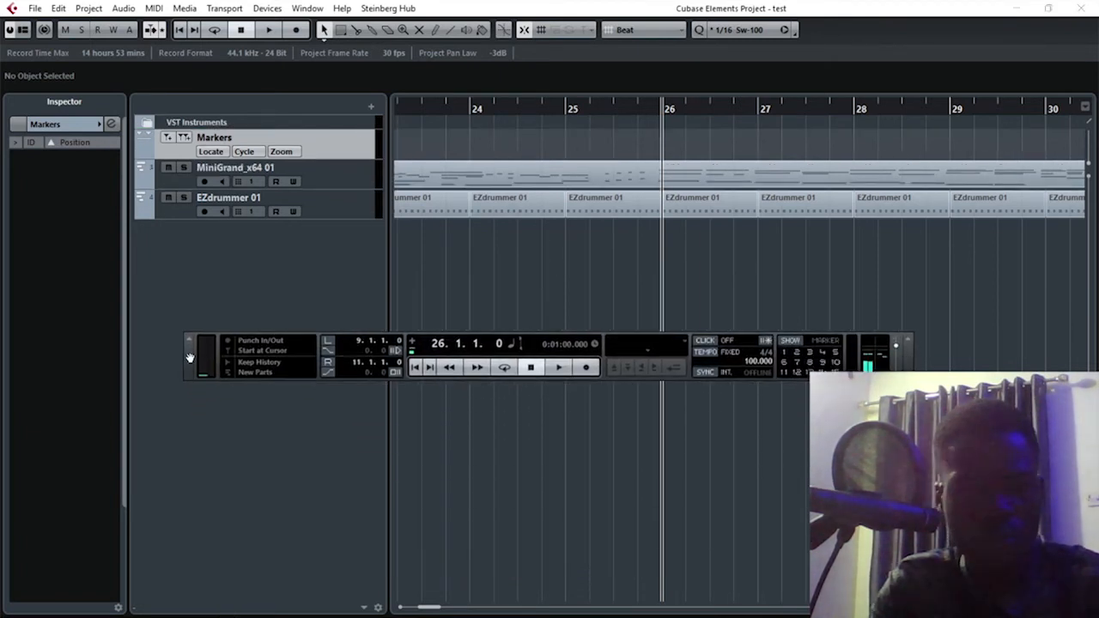
click(793, 343)
drag(788, 319, 661, 170)
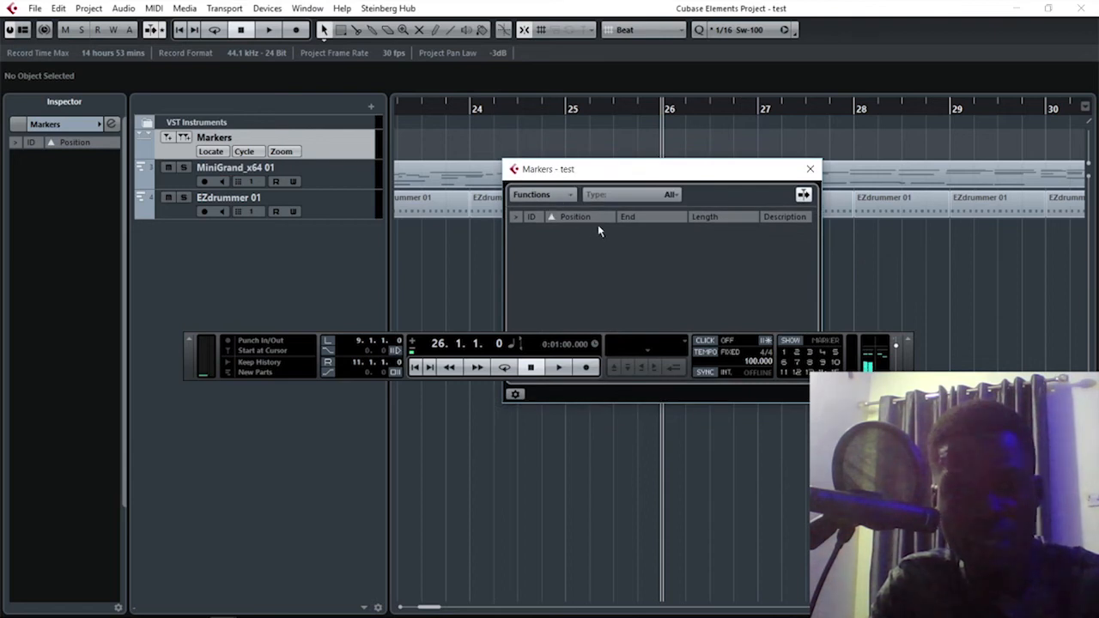
click(555, 197)
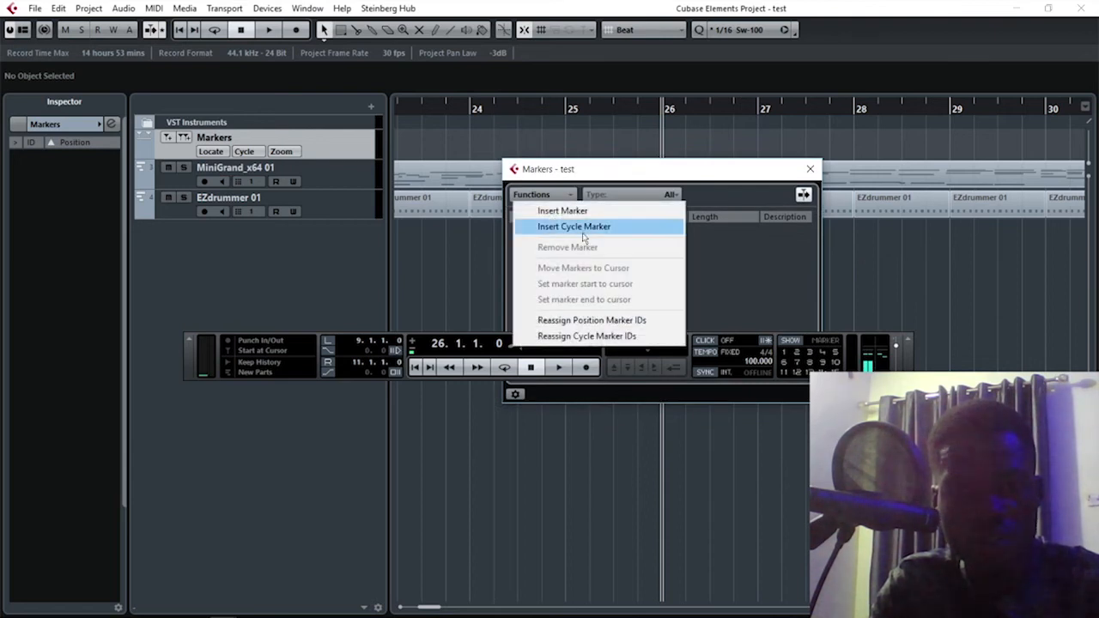
click(569, 213)
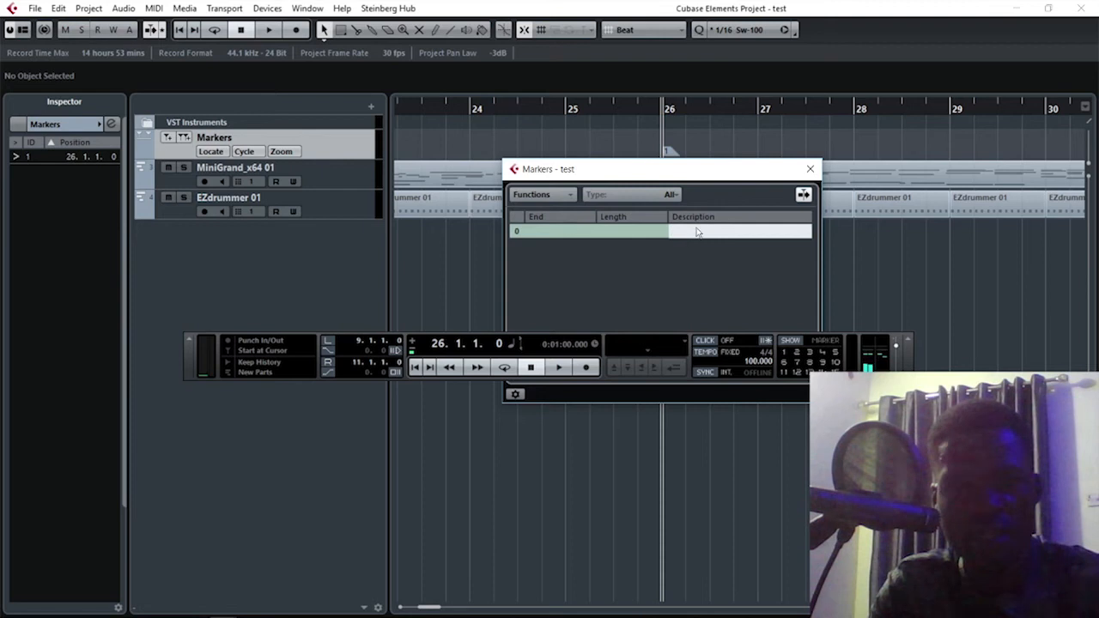
Enter "bridge" as the new marker's description and close the Markers window.
text(brideg)
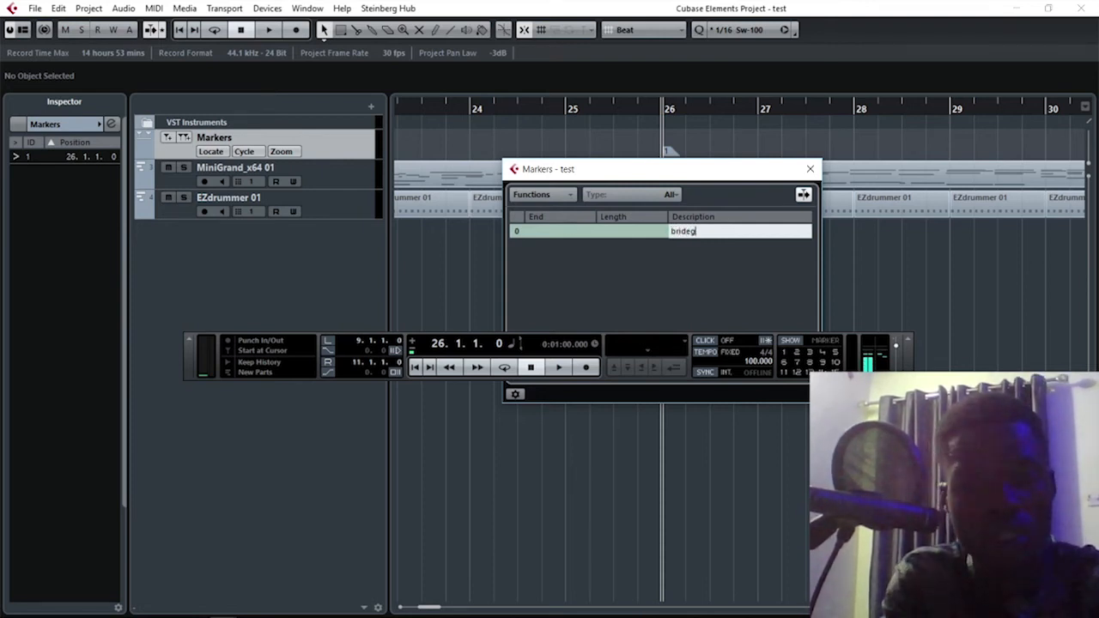
key(BackSpace)
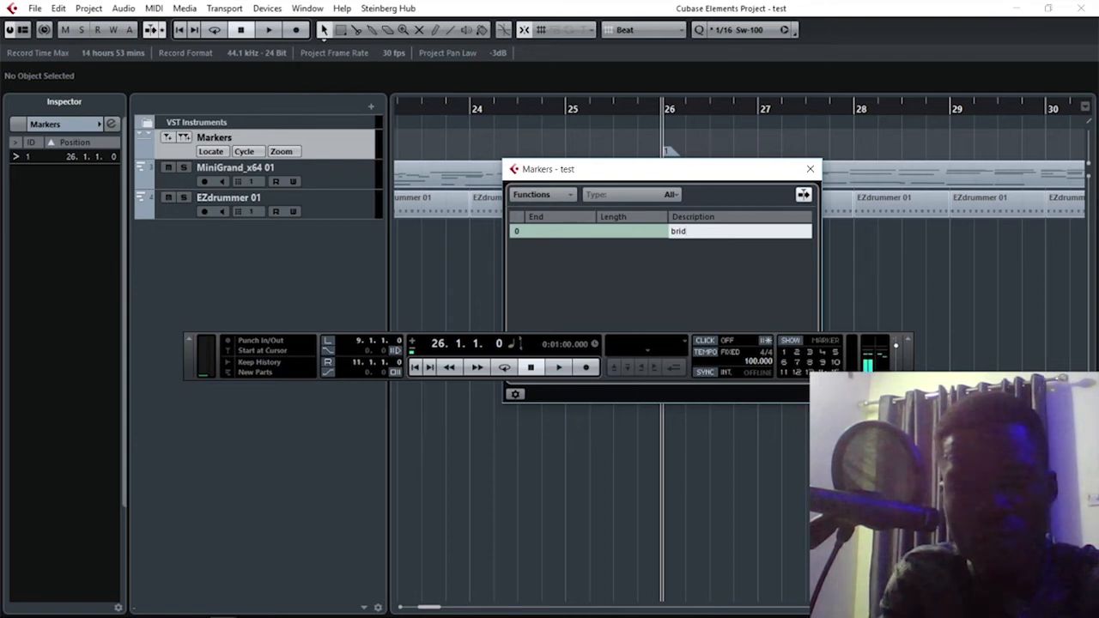
text(ge)
key(Return)
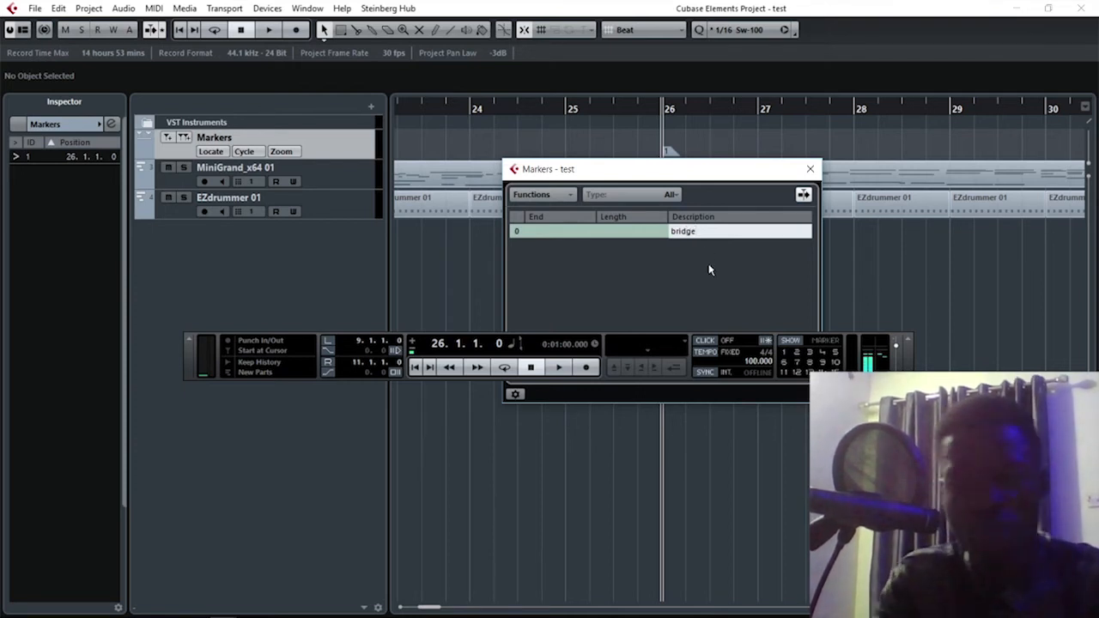
click(810, 169)
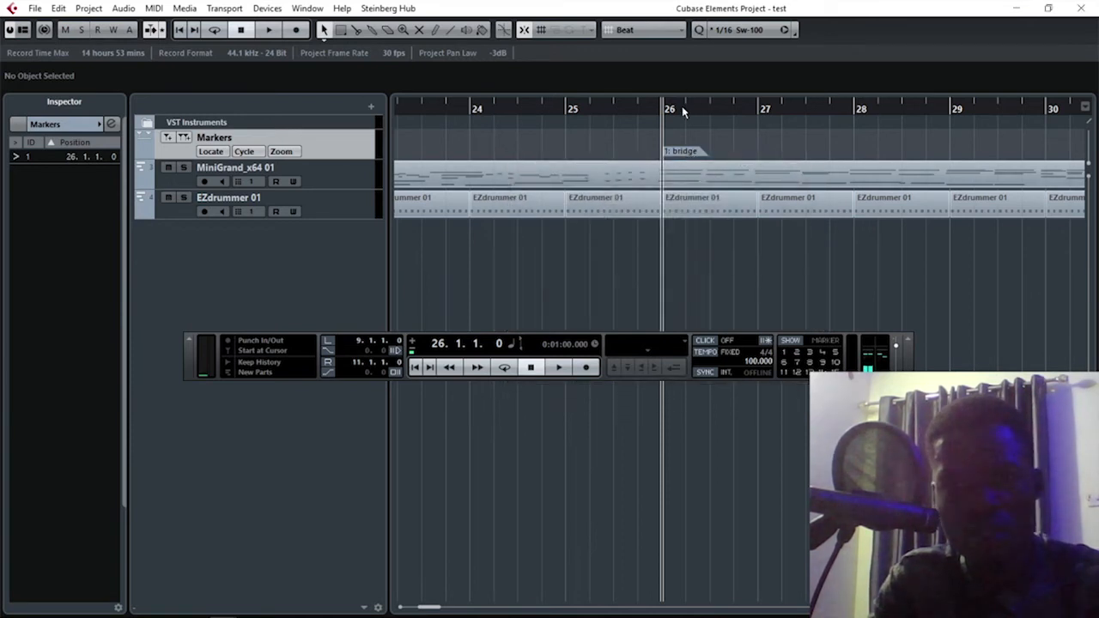
Set the project cursor on the bridge marker at bar 26 and move the Transport panel above the timeline ruler.
drag(682, 109, 662, 130)
click(593, 109)
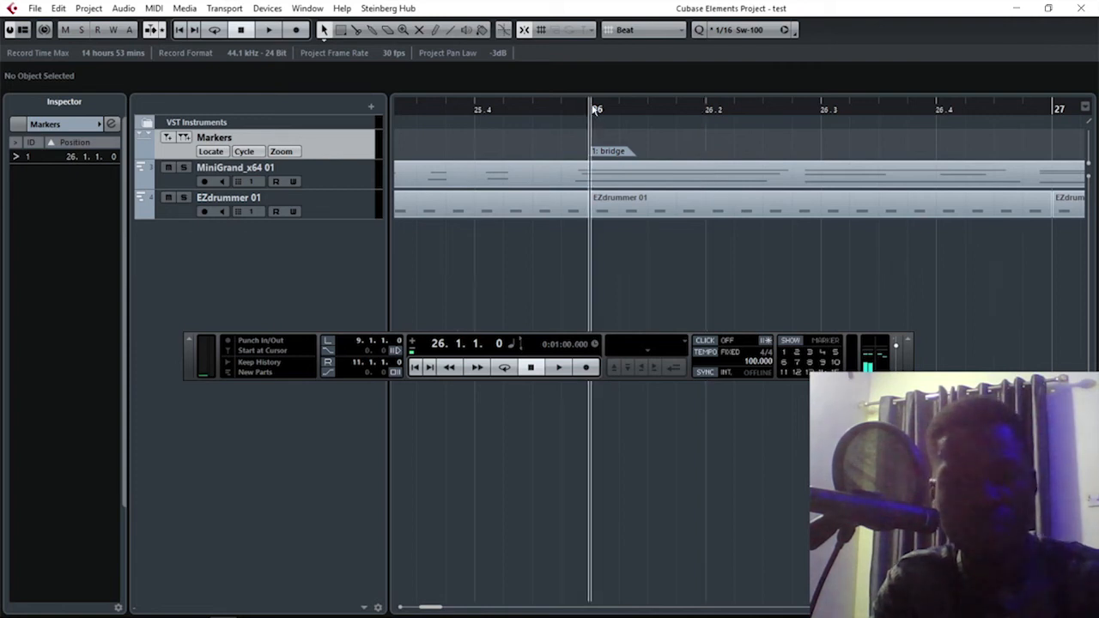
mouse_move(193, 363)
mouse_down()
mouse_move(359, 173)
mouse_move(355, 72)
mouse_move(333, 72)
mouse_up()
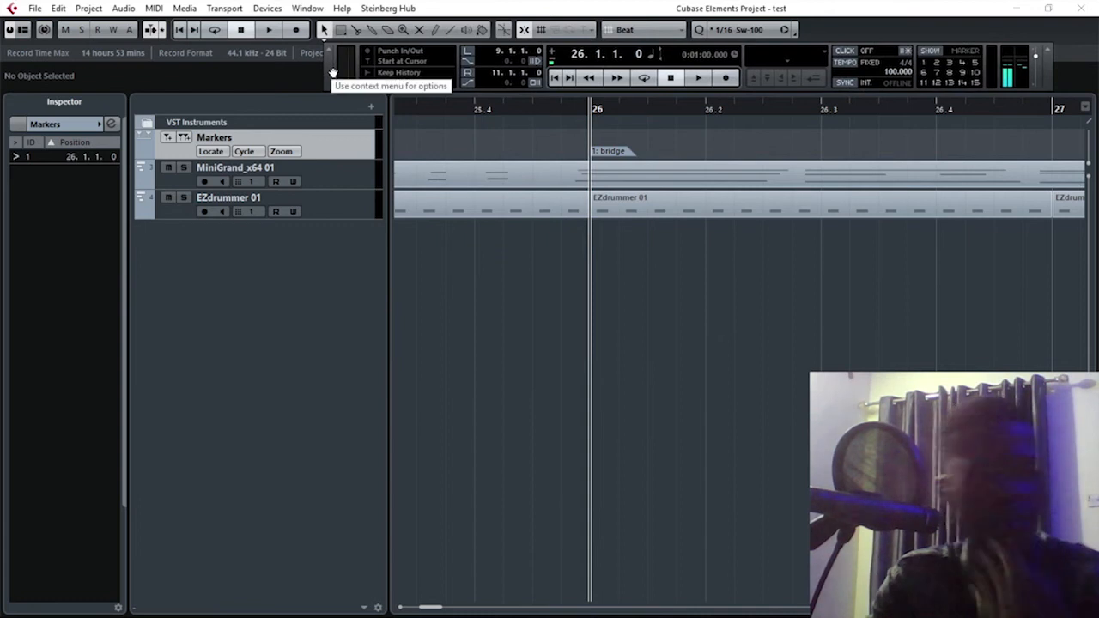
Reduce the height of all tracks and play the arrangement from bar 9.
key(g)
key(g)
key(g)
key(g)
key(g)
key(g)
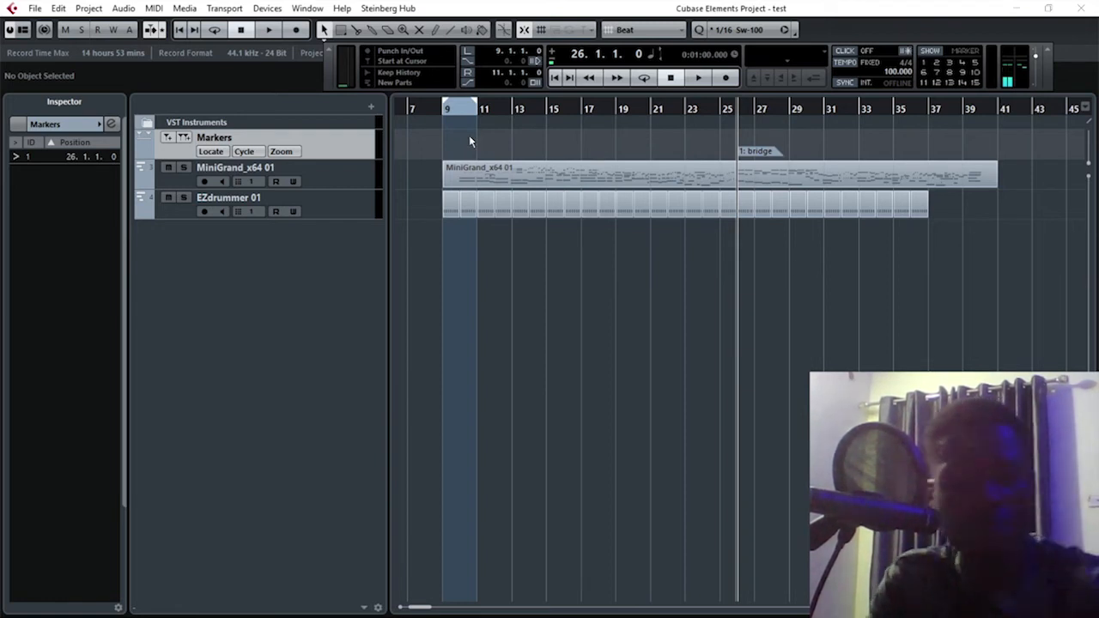
key(shift+g)
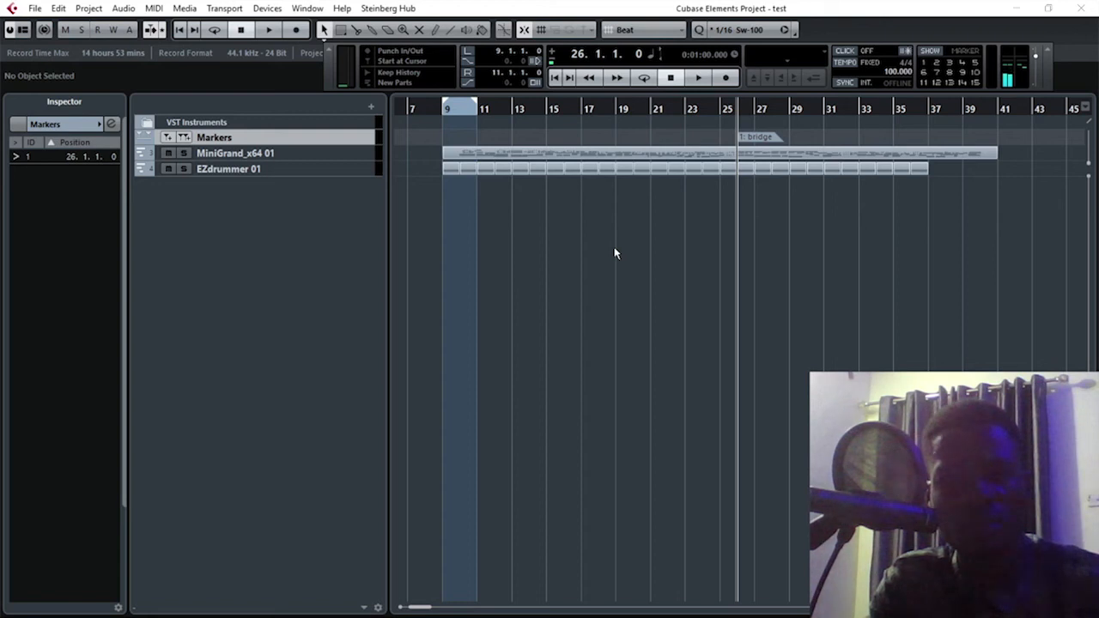
double_click(445, 112)
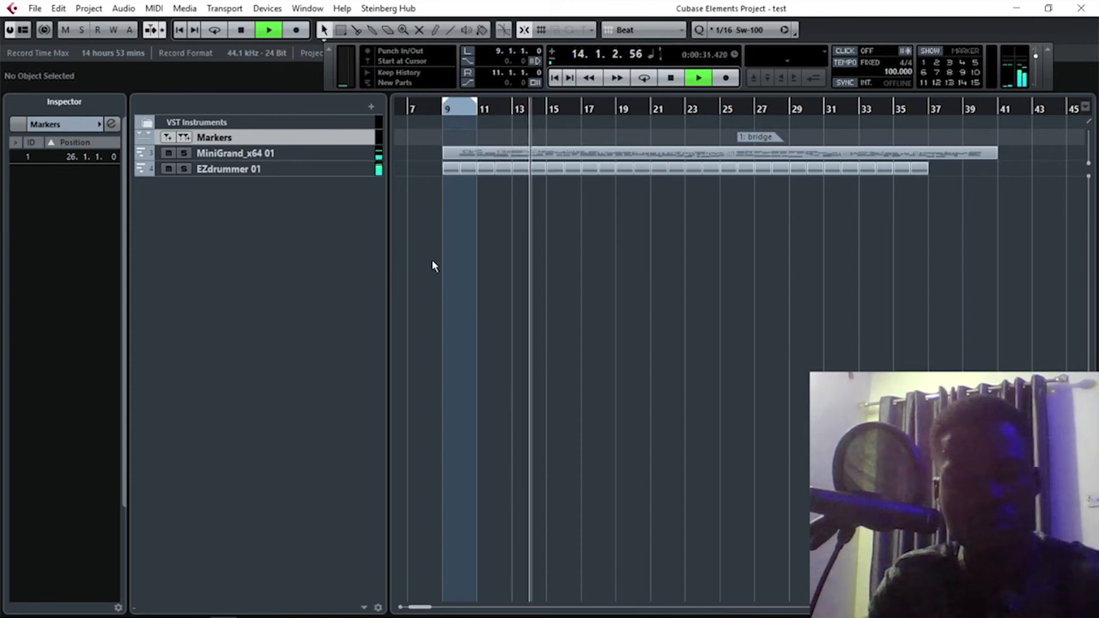
Stop playback, select the MiniGrand_x64 01 part and place the project cursor at 8.4.1, just before the part's start.
key(space)
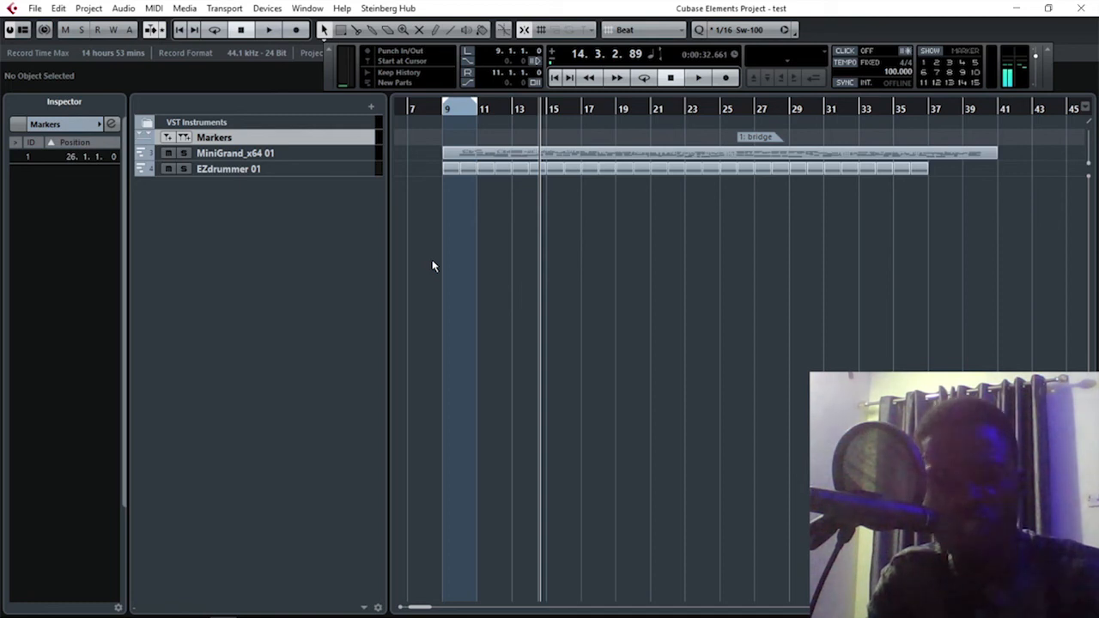
click(553, 156)
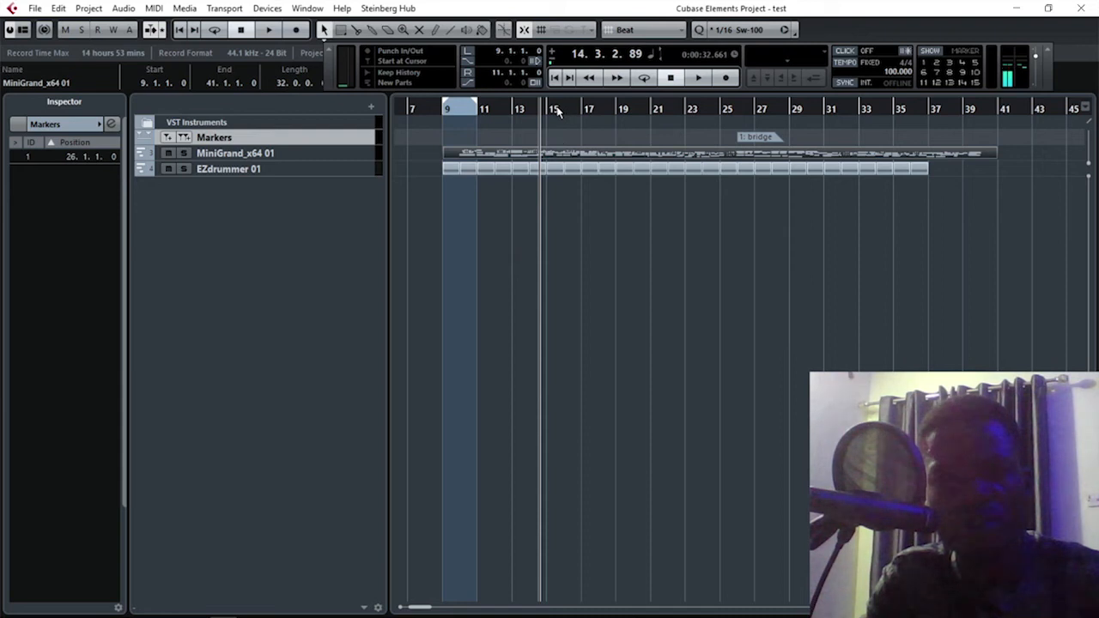
drag(487, 110, 431, 133)
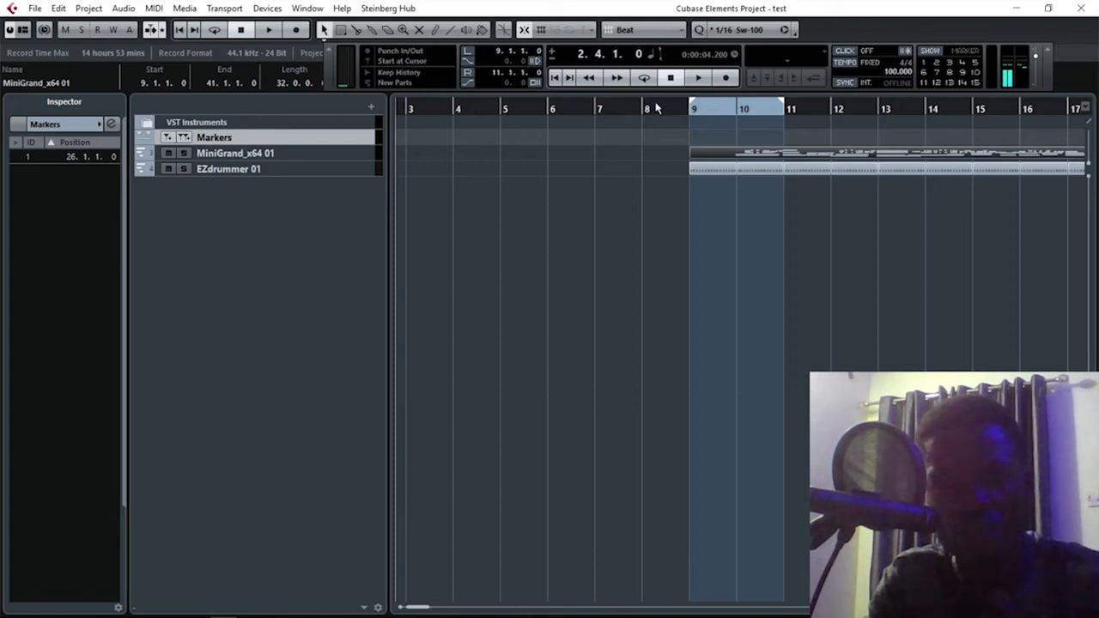
drag(677, 109, 671, 127)
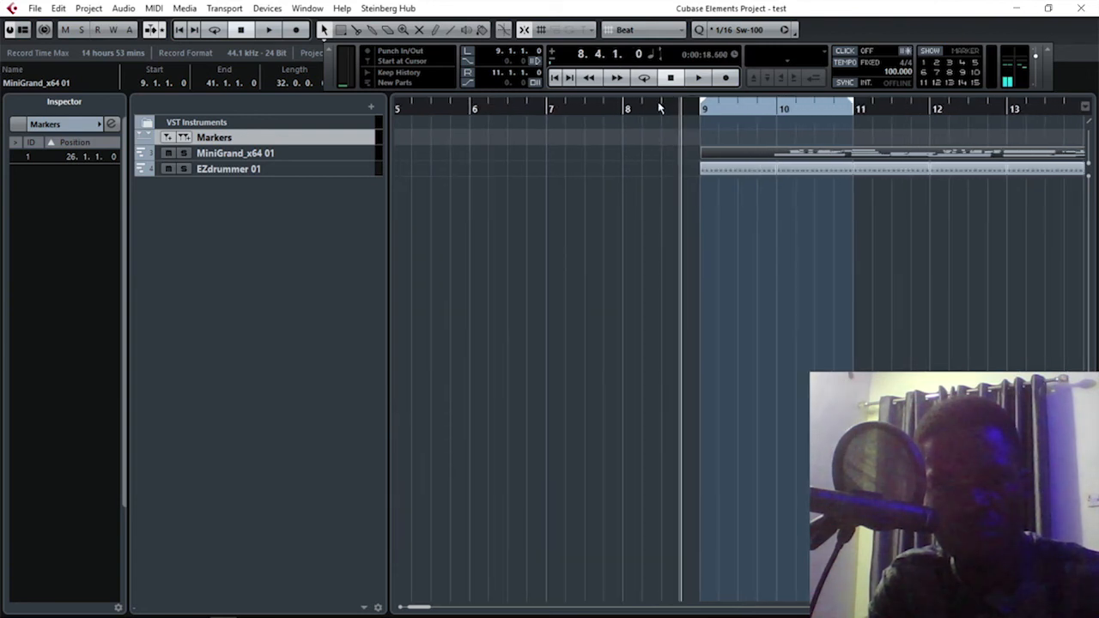
Switch the timeline ruler to 60 fps (User), then move the Transport panel below the info line and check the available grid resolutions.
right_click(661, 108)
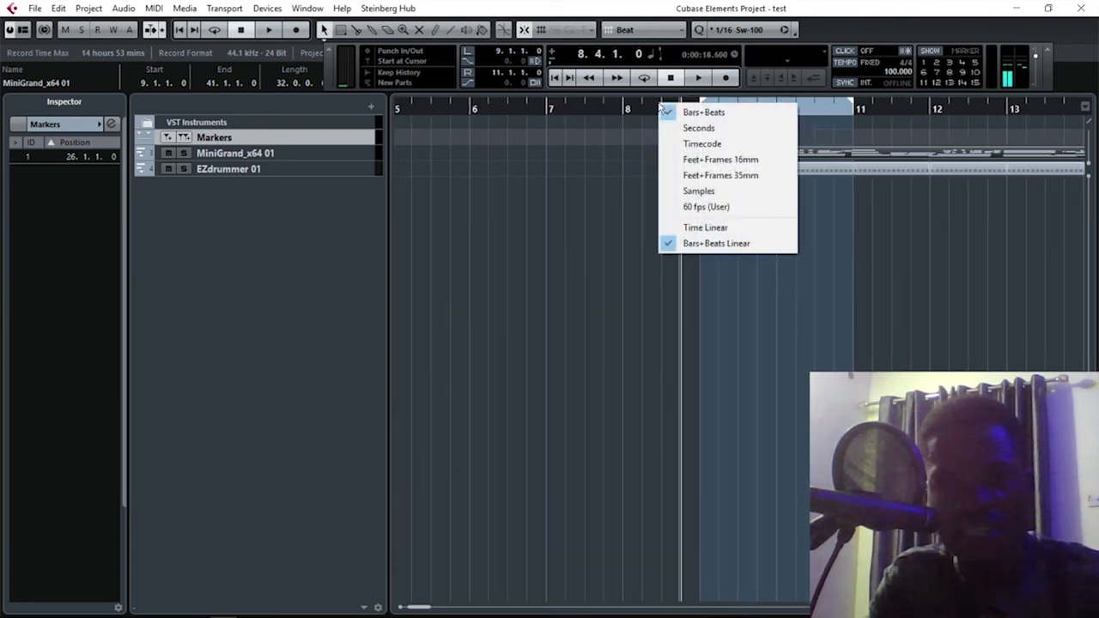
click(697, 208)
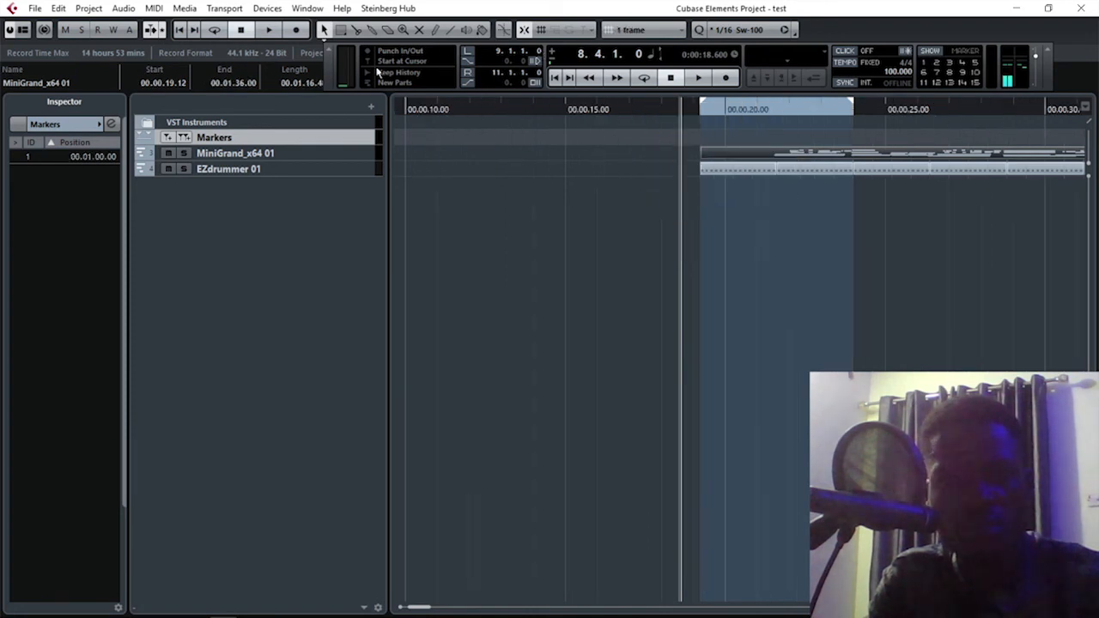
drag(329, 75, 226, 200)
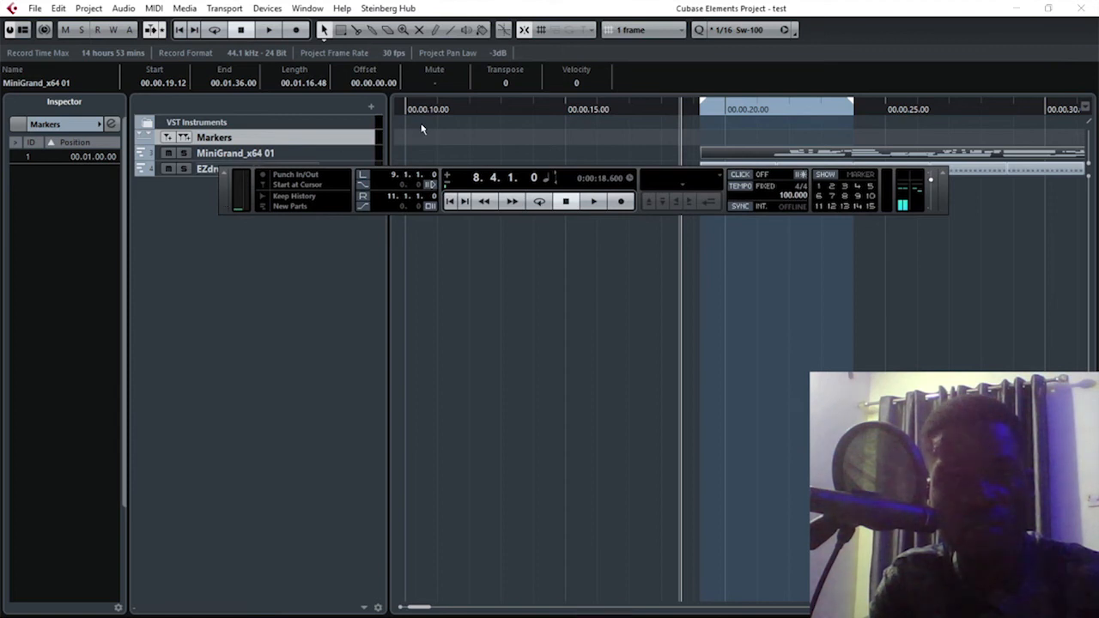
click(629, 33)
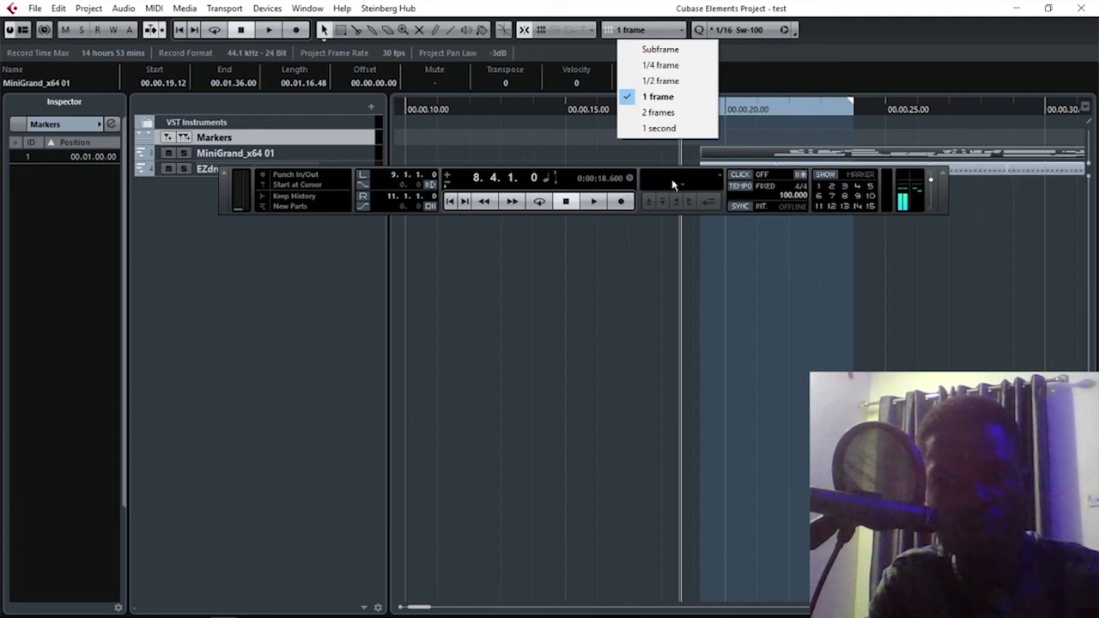
click(672, 271)
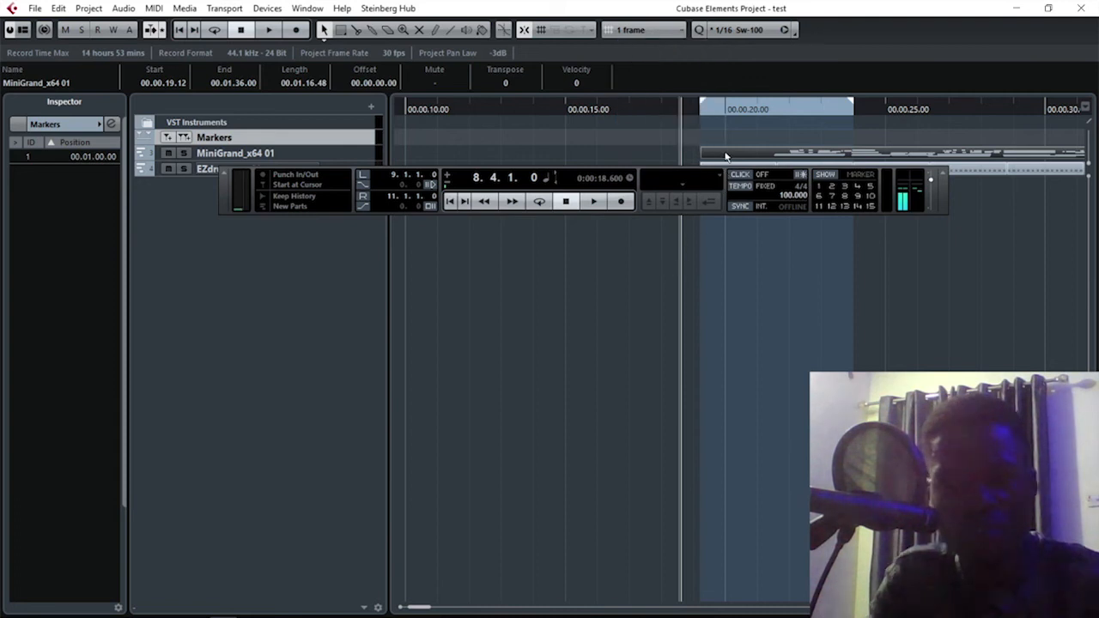
Nudge the piano part forward frame by frame to start at 00.00.19.15 while playing from near its start with the metronome click on.
key(ctrl+Right)
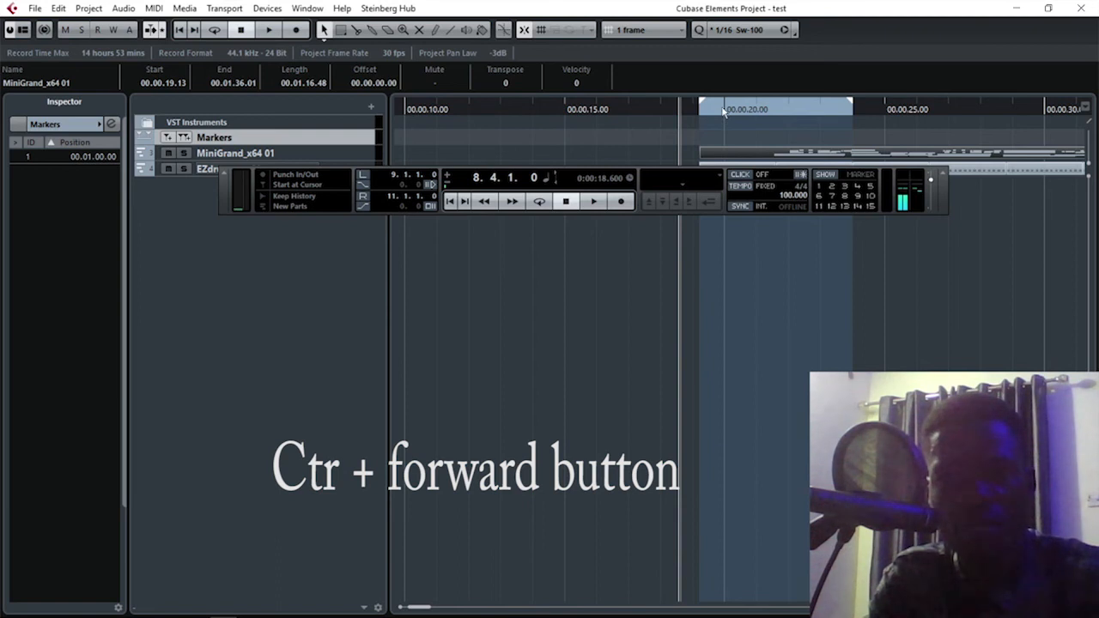
click(724, 111)
key(space)
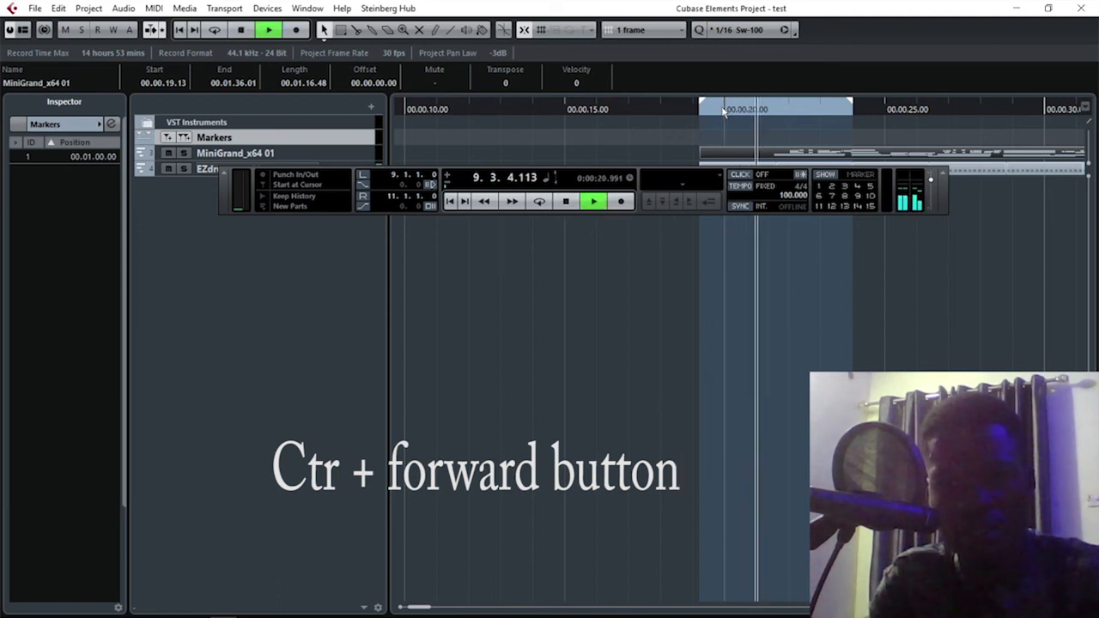
key(c)
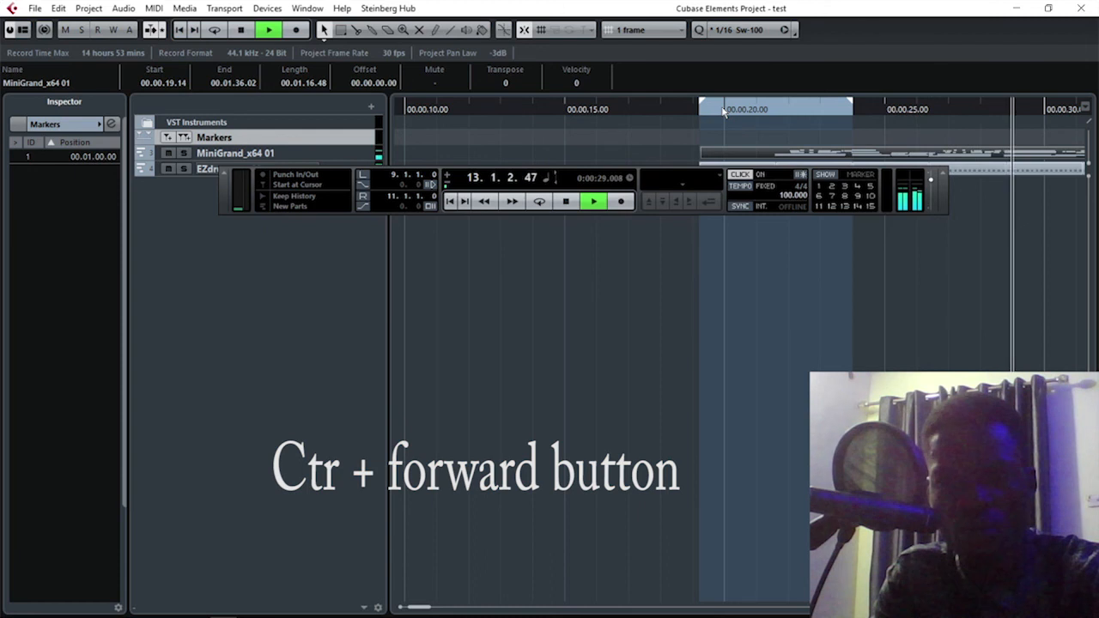
scroll(722, 111, right, 5)
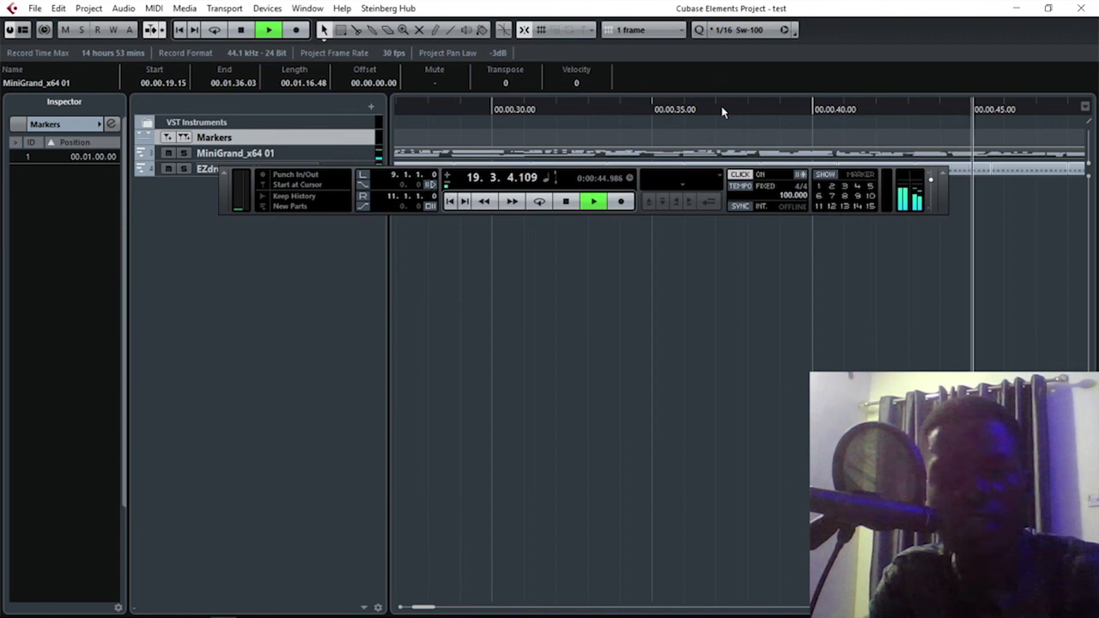
key(space)
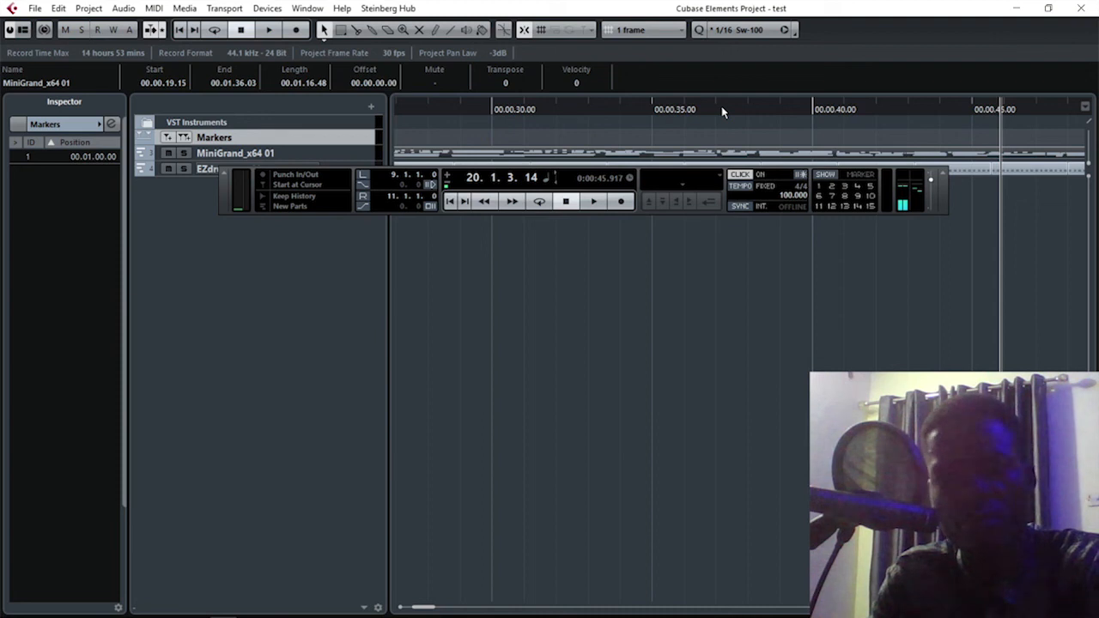
mouse_move(841, 616)
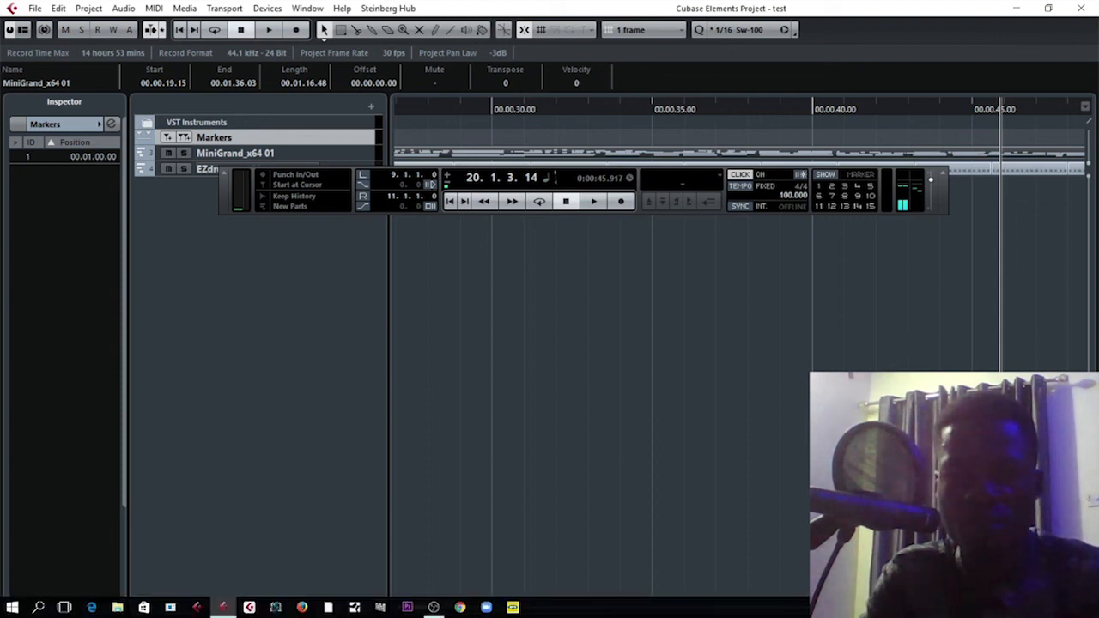
click(953, 608)
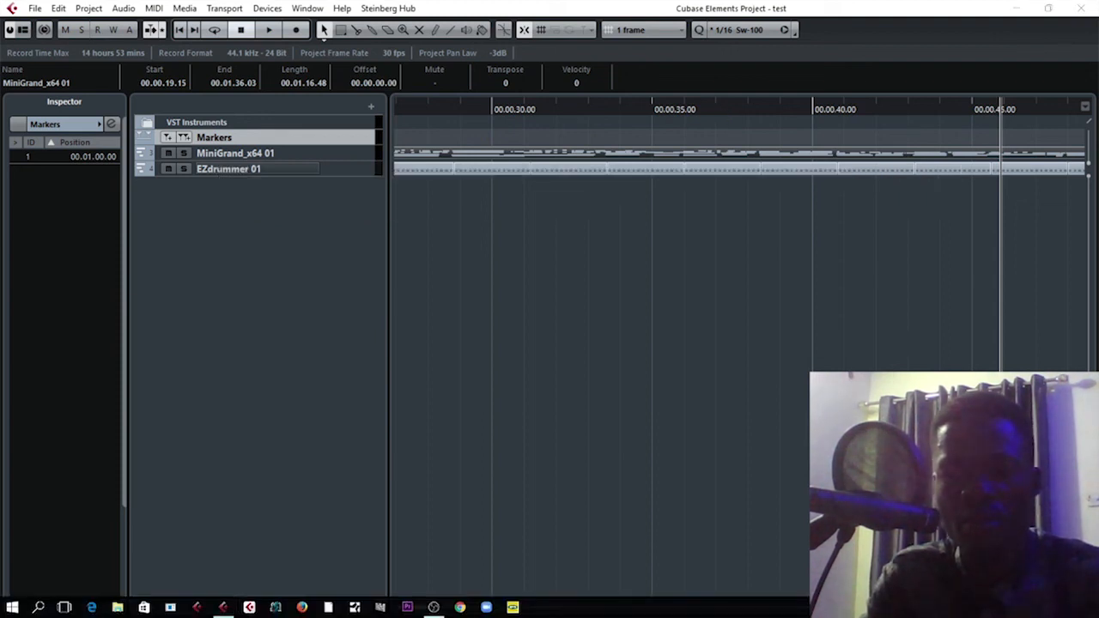